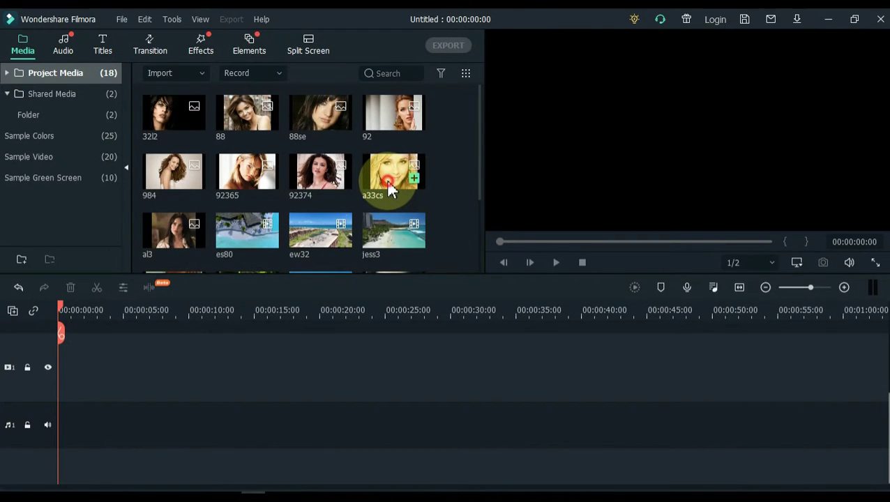
Step: Place the a33cs photo at the start of video track 1 and set its scale to 80%
drag(389, 185, 49, 366)
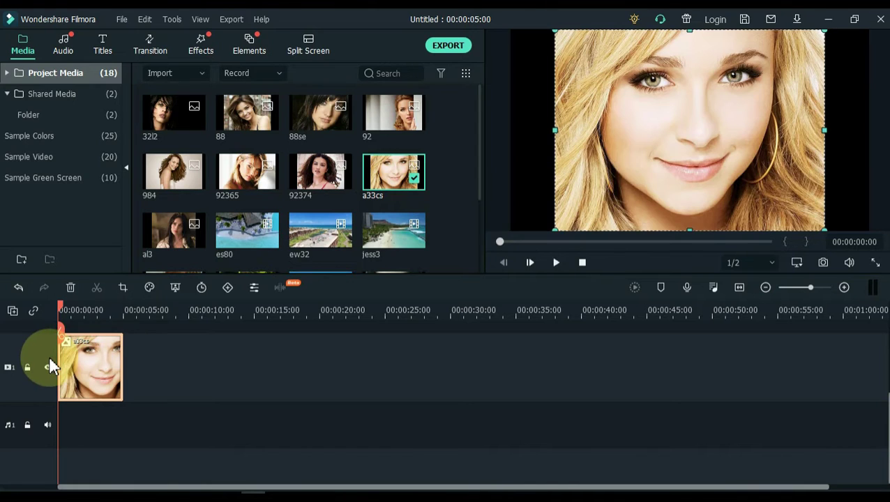
double_click(86, 366)
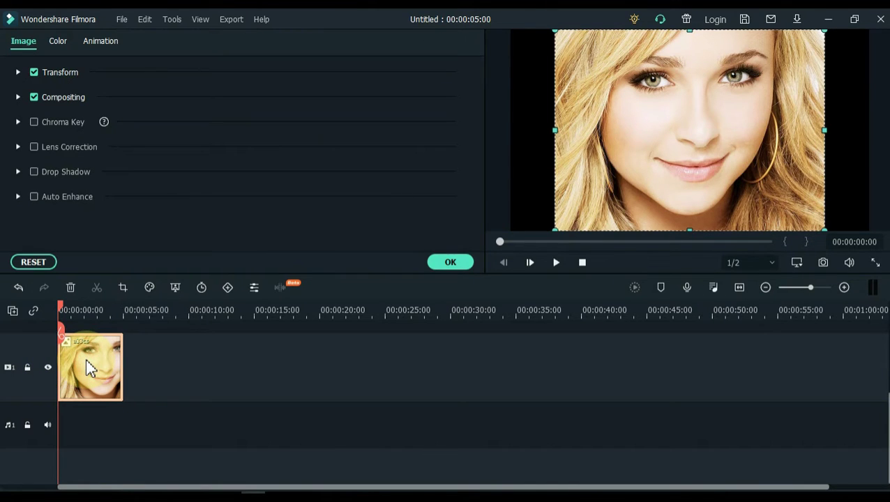
click(18, 72)
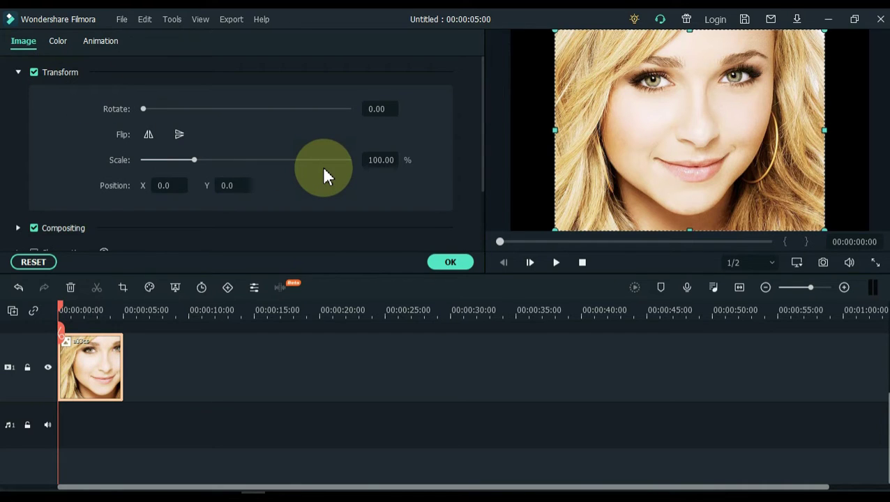
click(380, 160)
click(379, 160)
drag(380, 160, 361, 161)
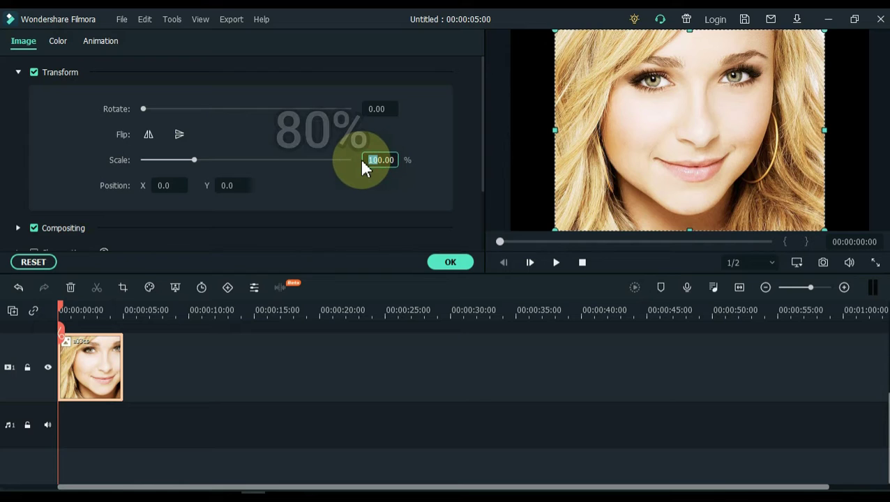
text(8)
key(Return)
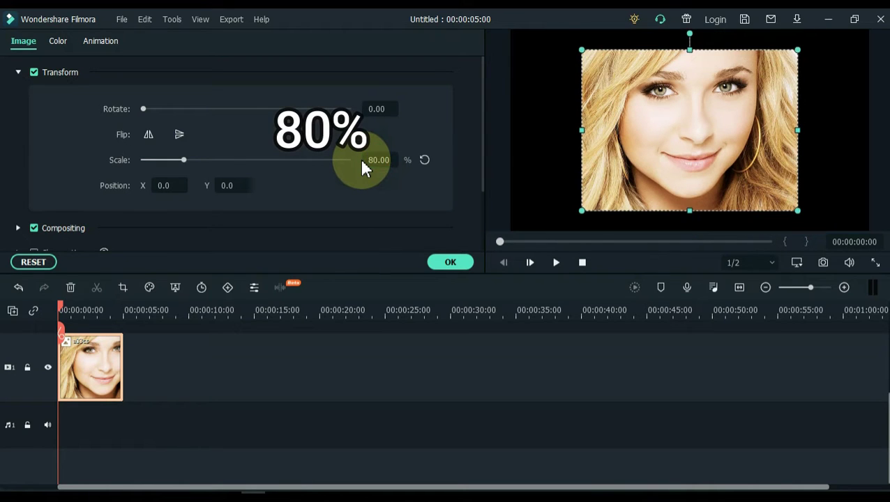
click(448, 267)
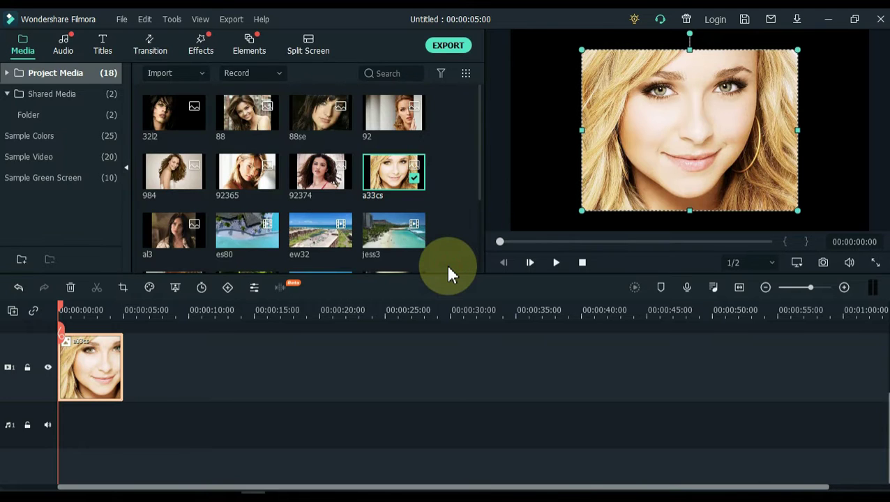
Step: Add the White sample color at the start of track 1, with the a33cs photo moved above it to track 2
click(69, 143)
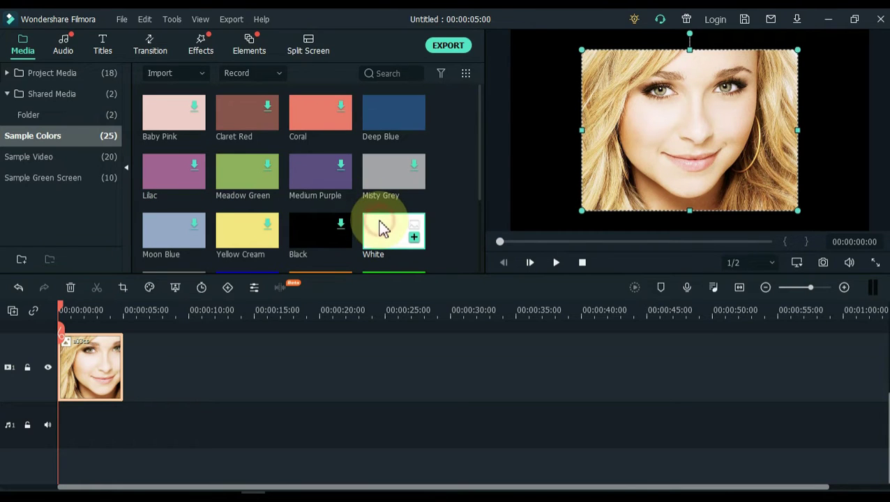
drag(384, 227, 140, 423)
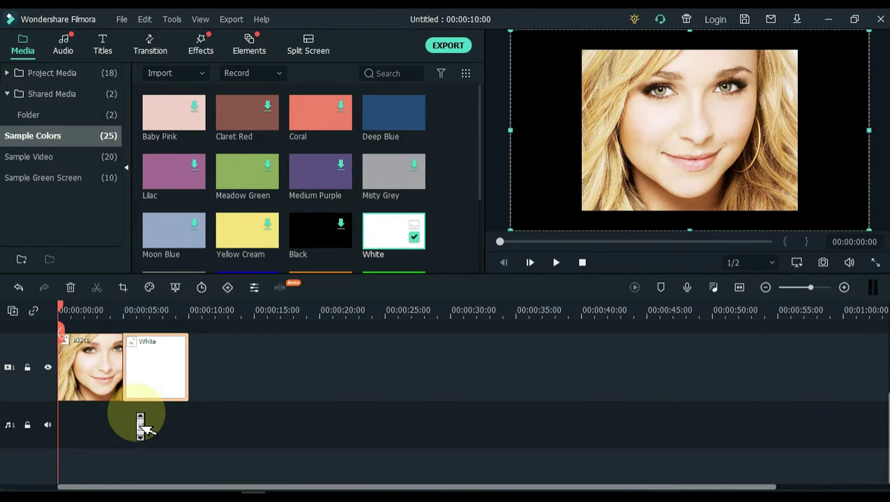
click(96, 386)
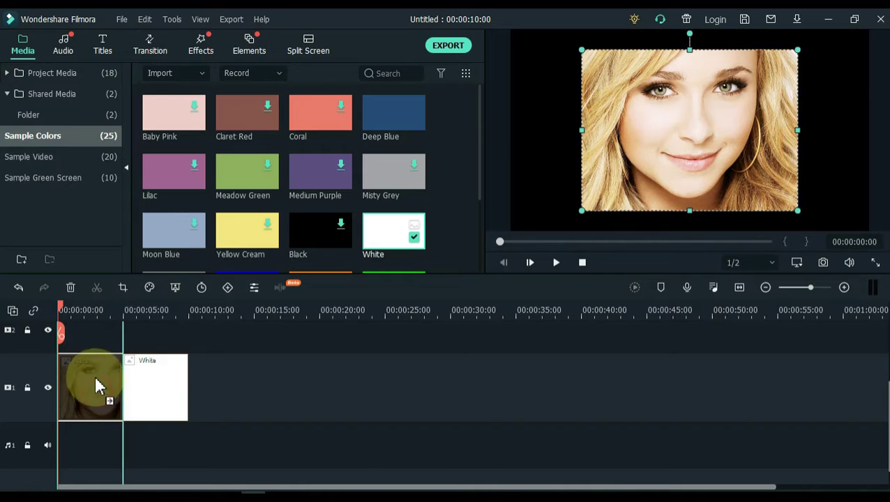
drag(96, 385, 91, 343)
drag(151, 394, 79, 391)
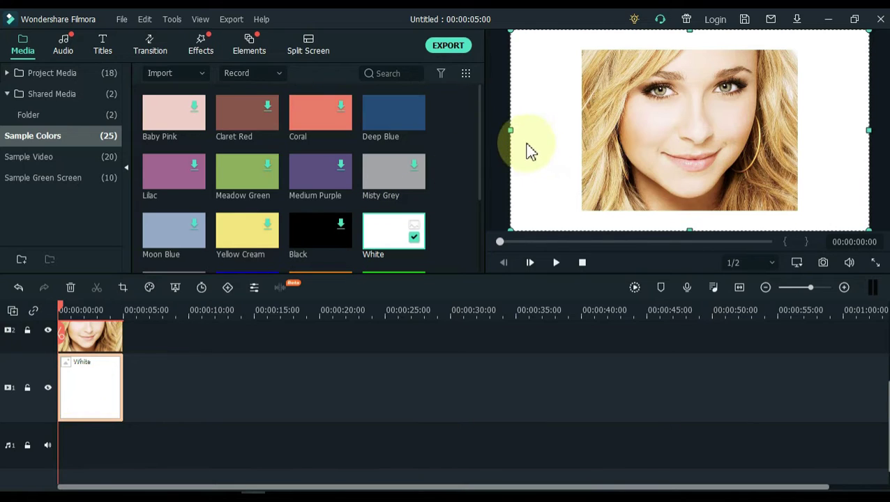
Step: Narrow the white background from its left edge to just outside the photo, and set the photo's Y position to 10
drag(512, 131, 574, 133)
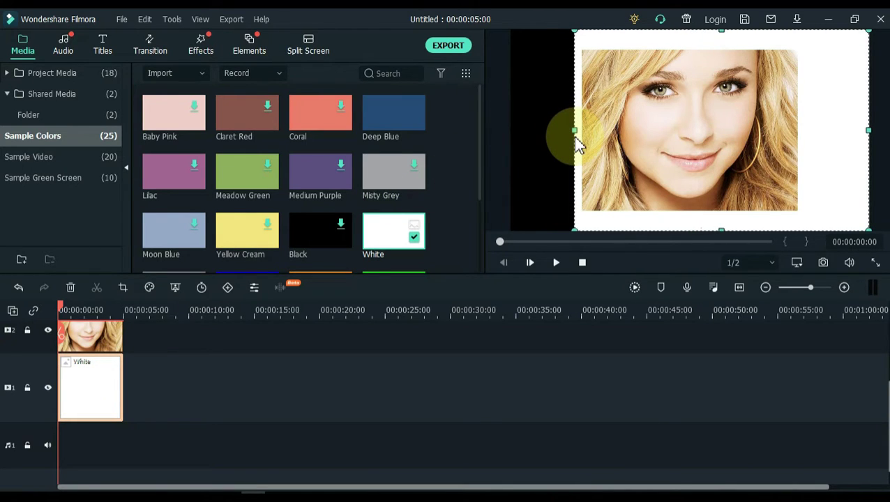
double_click(635, 143)
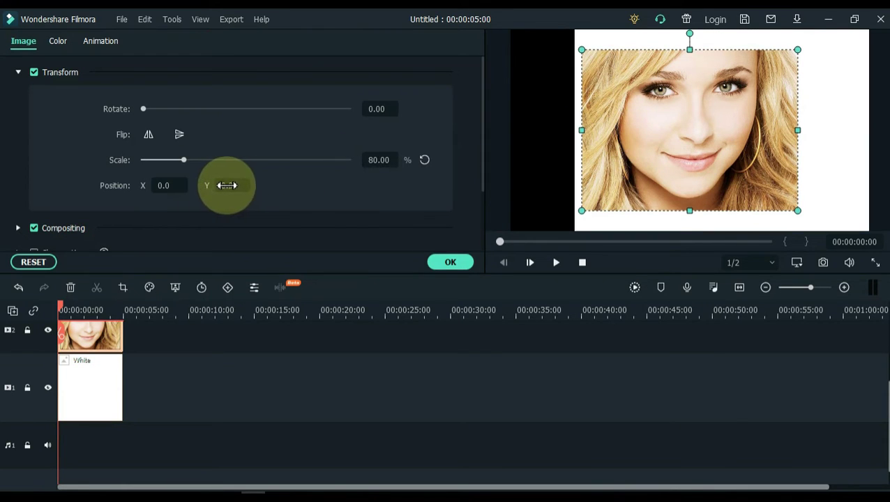
drag(228, 184, 241, 185)
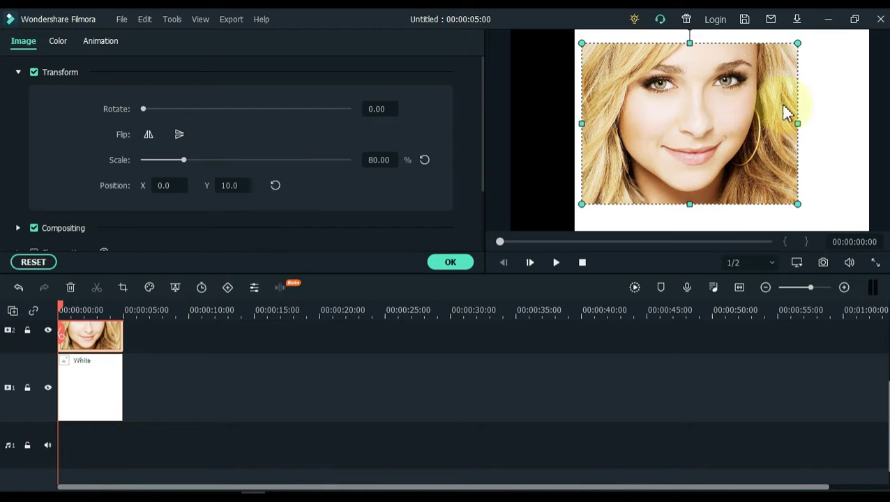
Step: Shrink the white background's right and top edges to leave a thin border around the photo, and accept the changes
click(836, 111)
drag(868, 128, 806, 129)
drag(687, 32, 690, 38)
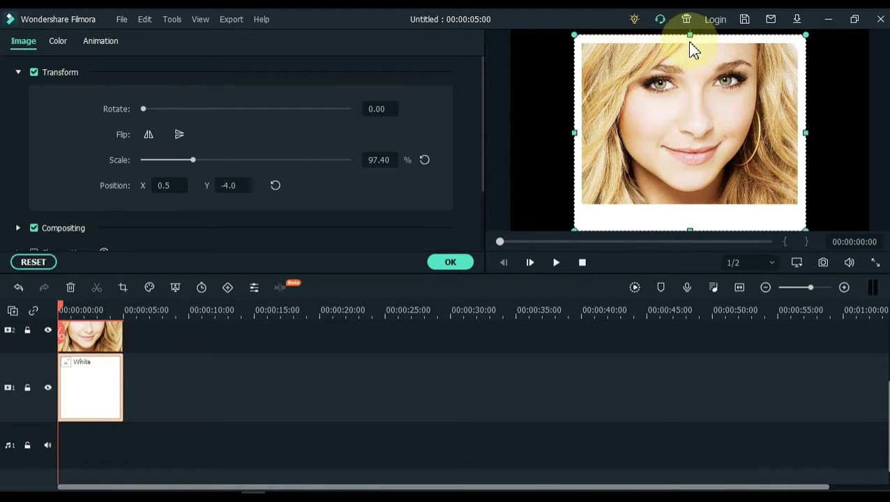
click(466, 261)
Step: Place a Default Title at the start of video track 3, above the photo
scroll(235, 405, up, 1)
scroll(234, 407, up, 3)
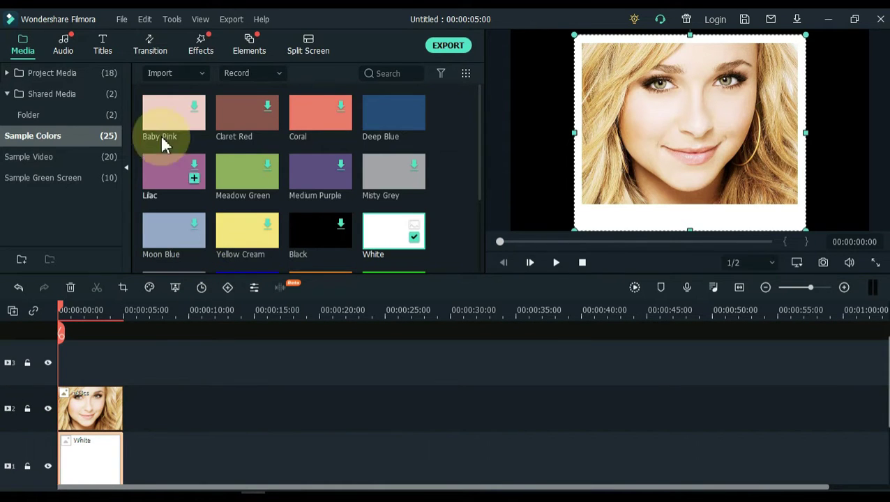
click(106, 53)
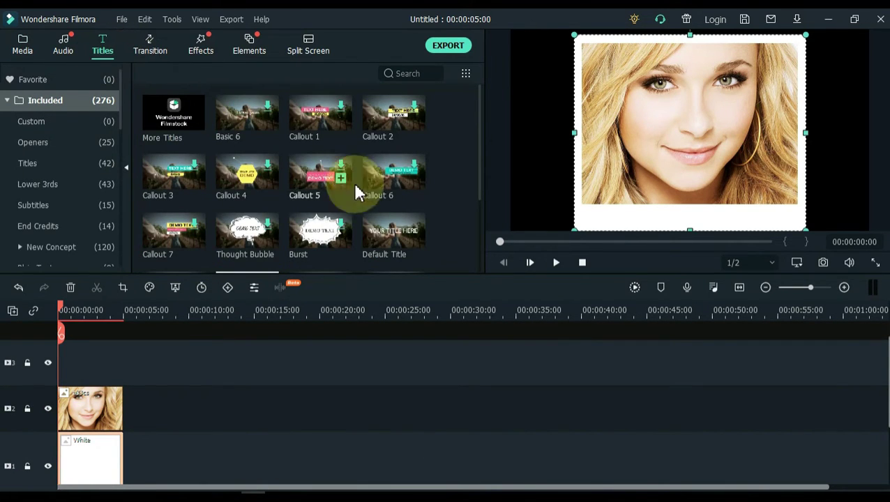
drag(394, 234, 70, 357)
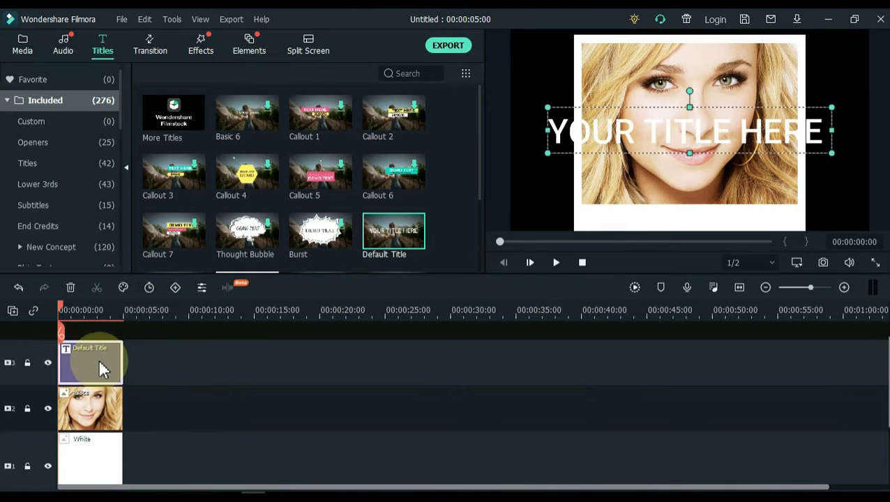
Step: Replace the title's placeholder text with "PHOTO SLIDESHOW"
double_click(99, 366)
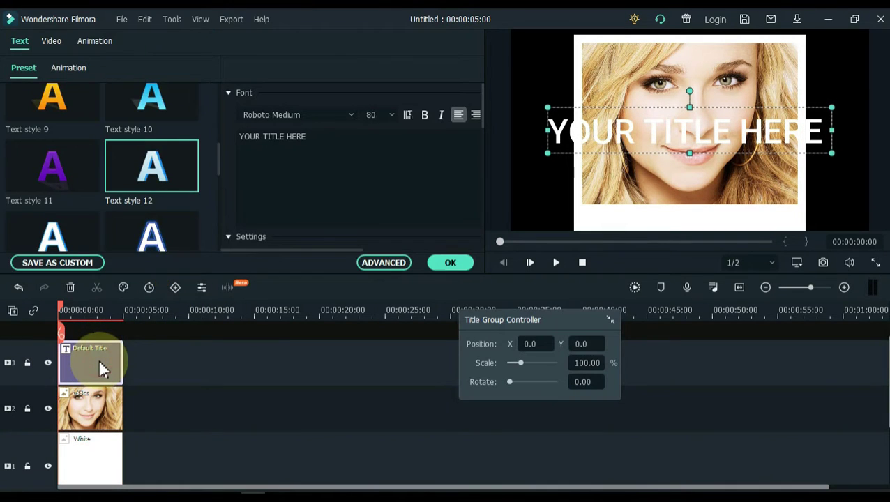
click(344, 165)
key(ctrl+a)
text(PHO)
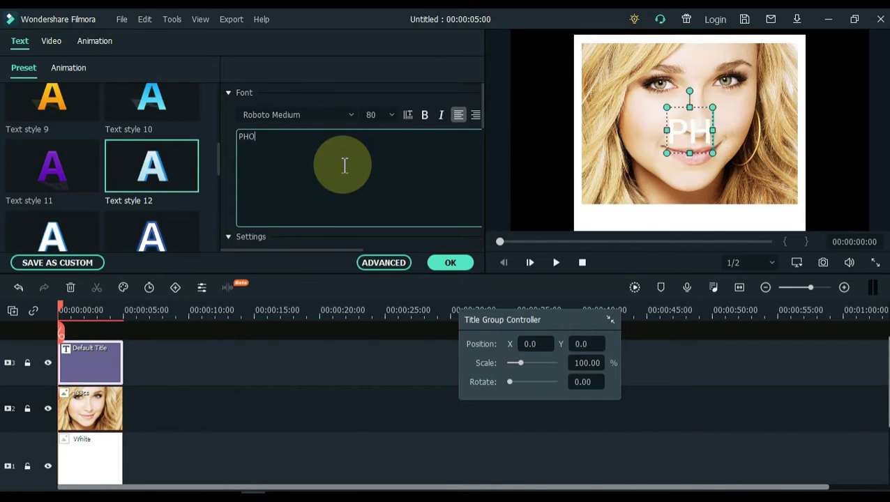
text(TO SLIDESHOW)
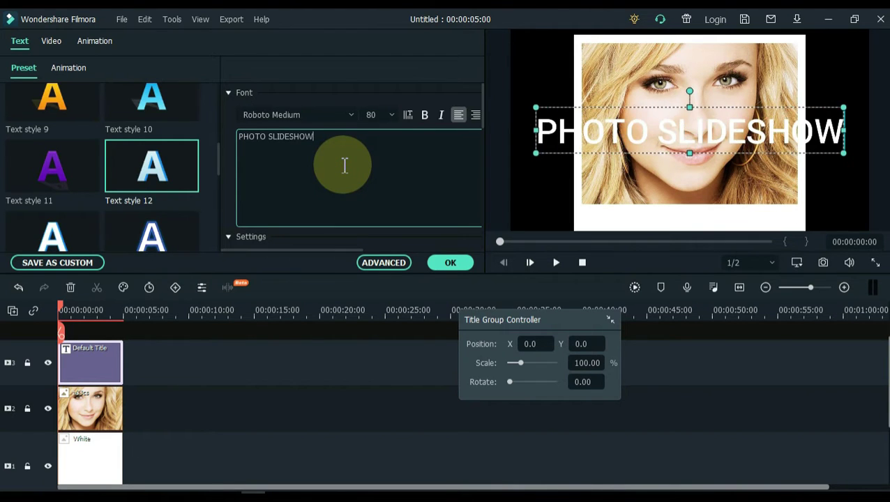
Step: Set the title's font size to 56 and move it onto the white strip below the photo
key(ctrl+a)
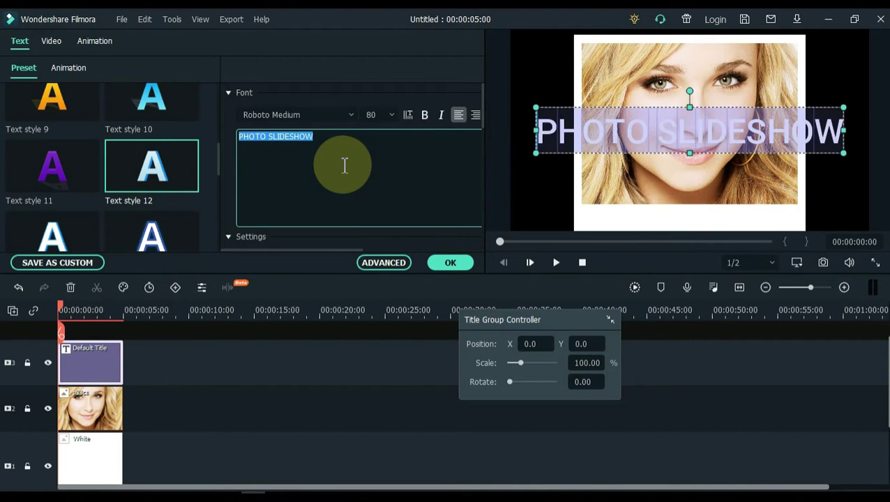
click(389, 123)
scroll(390, 177, up, 3)
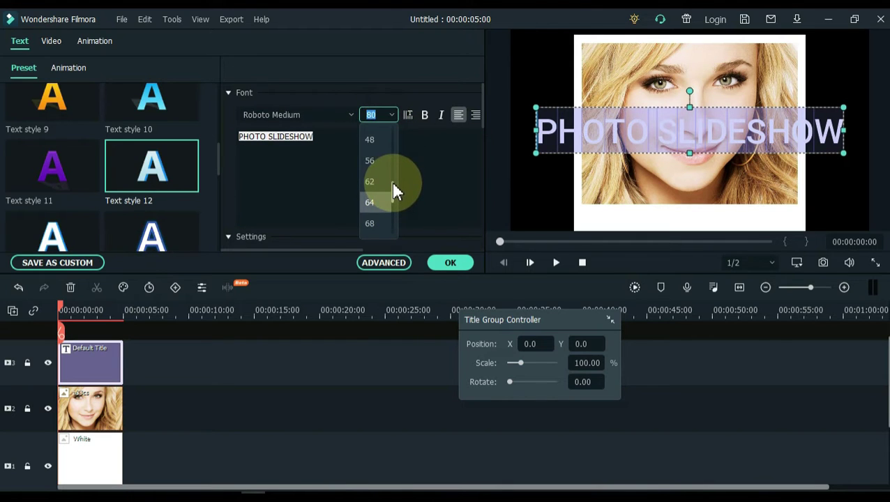
click(376, 162)
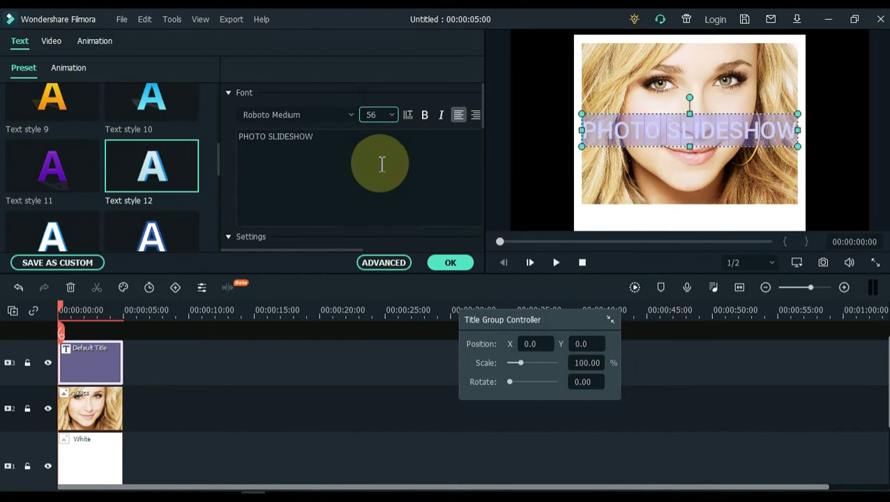
drag(623, 111, 628, 193)
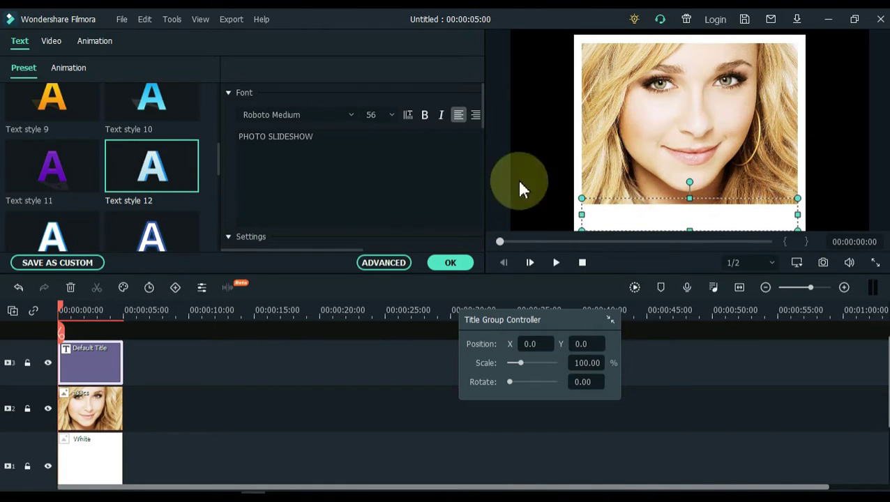
Step: Apply the Text style 14 preset to the title after trying Text style 15
click(186, 170)
scroll(185, 173, down, 1)
click(71, 227)
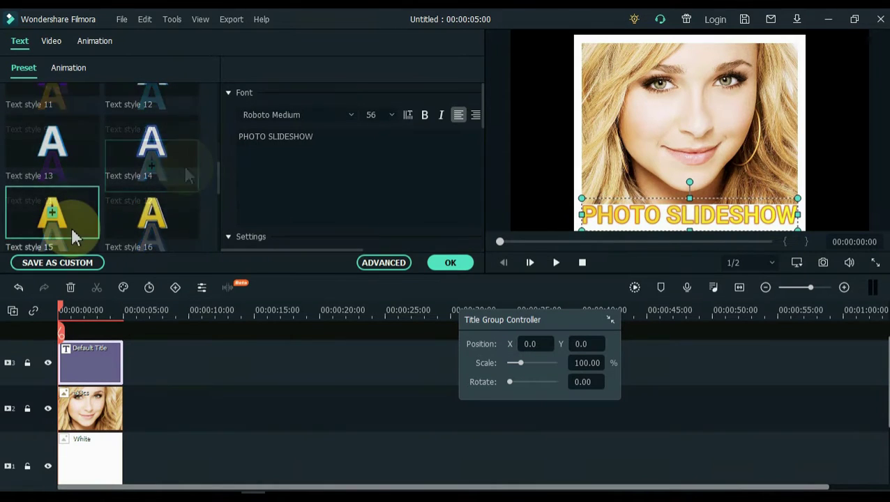
click(126, 155)
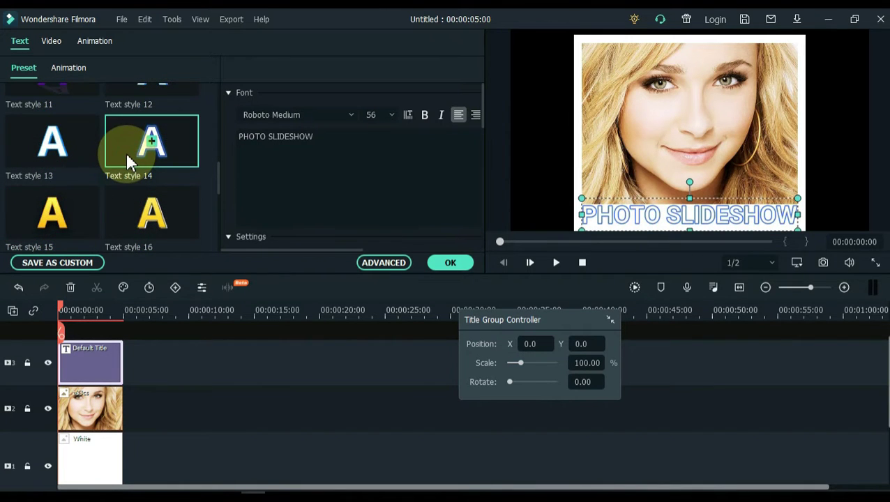
Step: Change the title's font to Arial Narrow Negreta cursiva and accept the title edits
click(262, 112)
scroll(266, 111, up, 3)
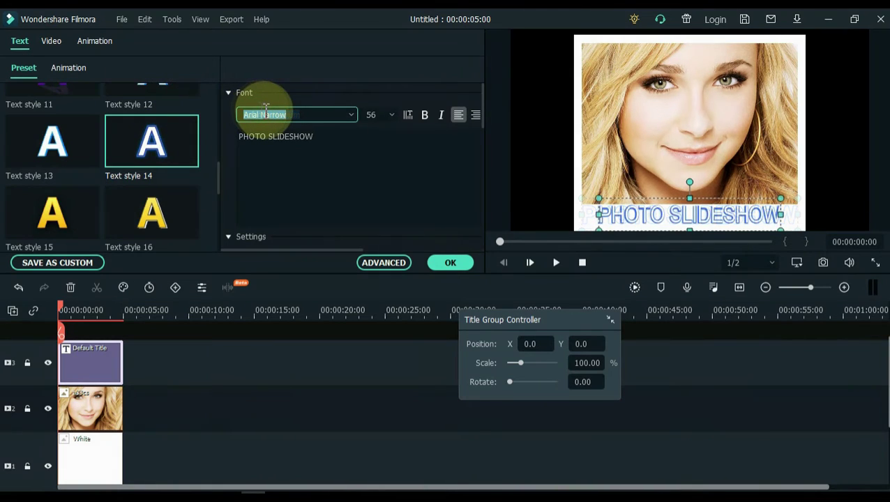
scroll(266, 110, down, 2)
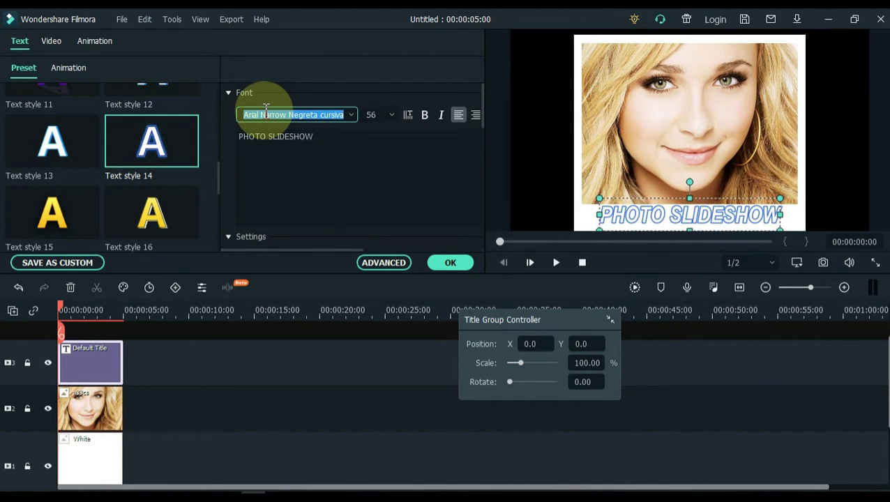
click(438, 263)
click(187, 370)
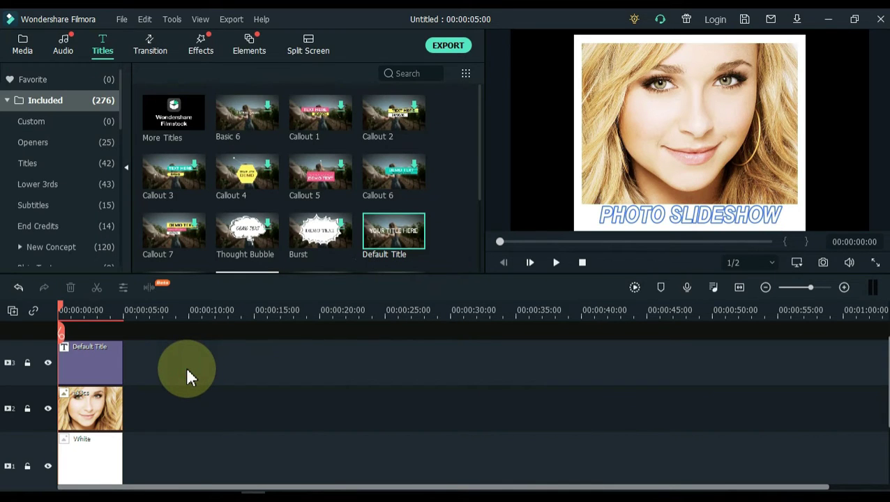
Step: Capture a snapshot of the finished photo frame and preview the Snapshot_3 image from the project media
click(826, 269)
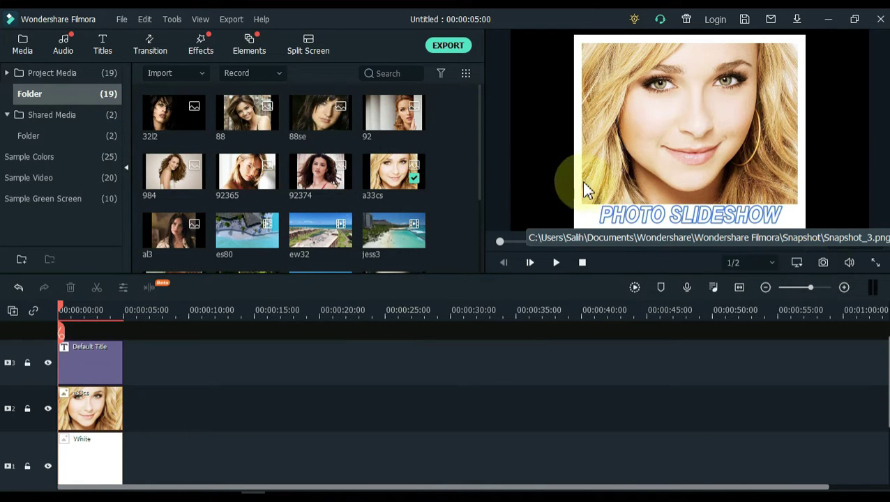
drag(481, 149, 487, 239)
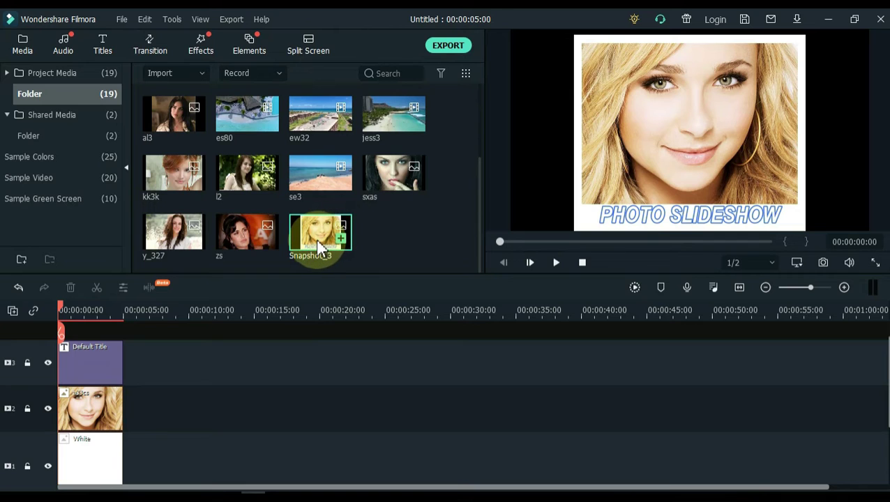
double_click(318, 246)
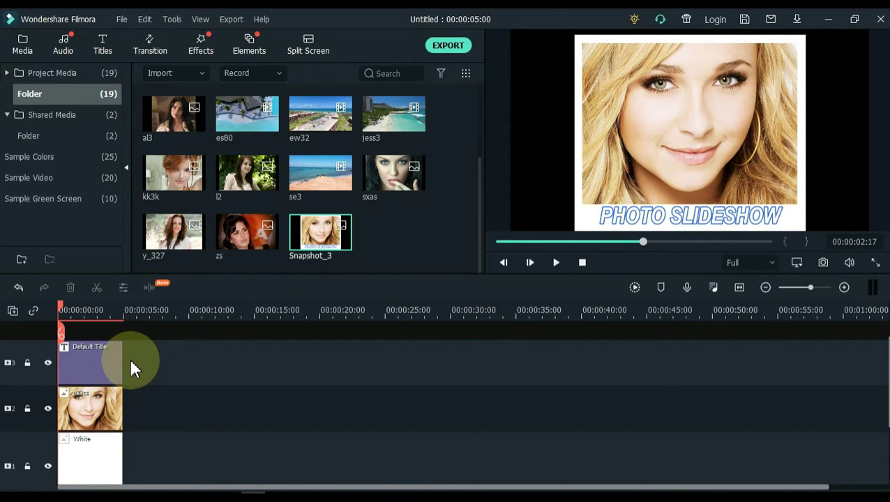
Step: Replace the a33cs photo on track 2 with the y_327 photo, placed at the start of the timeline
click(102, 407)
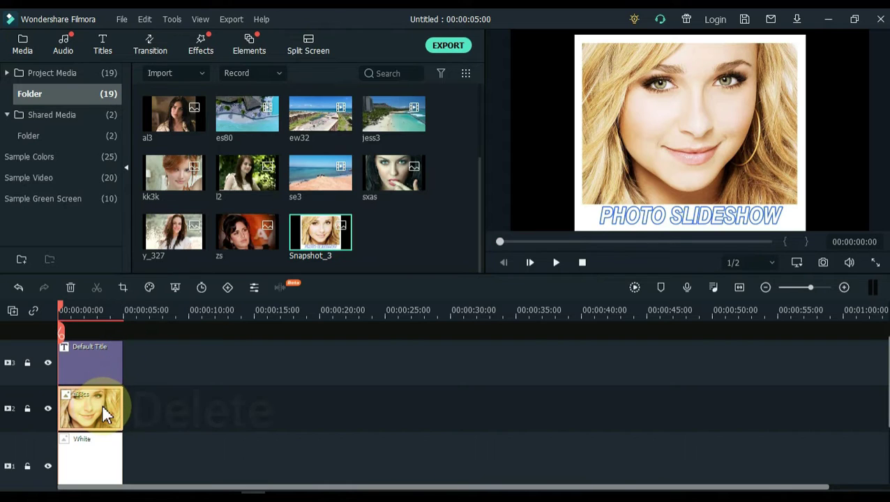
key(Delete)
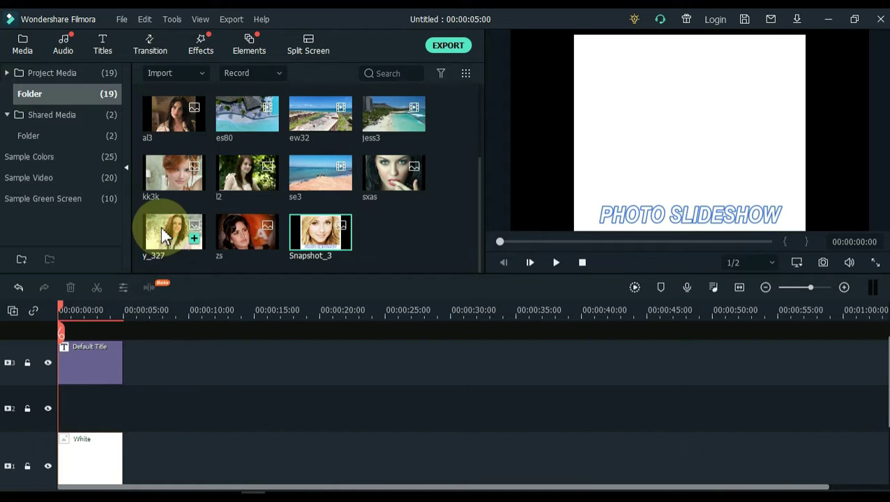
drag(159, 235, 53, 410)
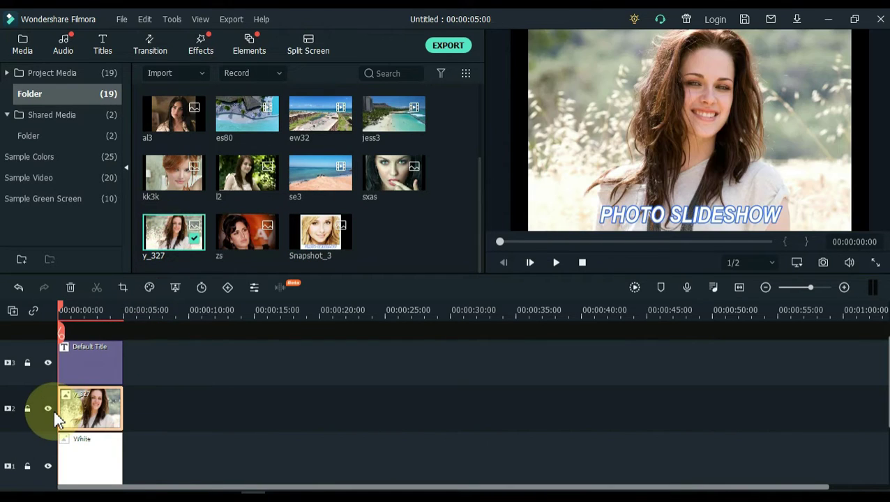
Step: Set the scale of the y_327 photo on track 2 to 80%
double_click(90, 402)
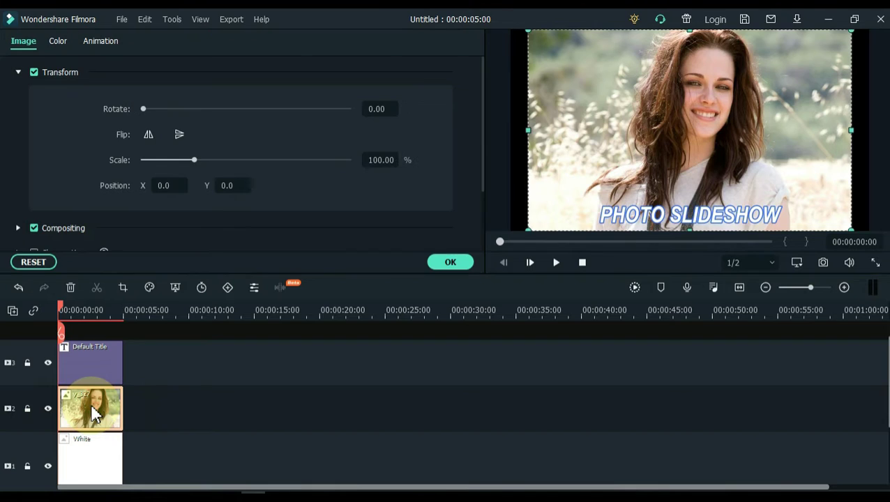
click(379, 160)
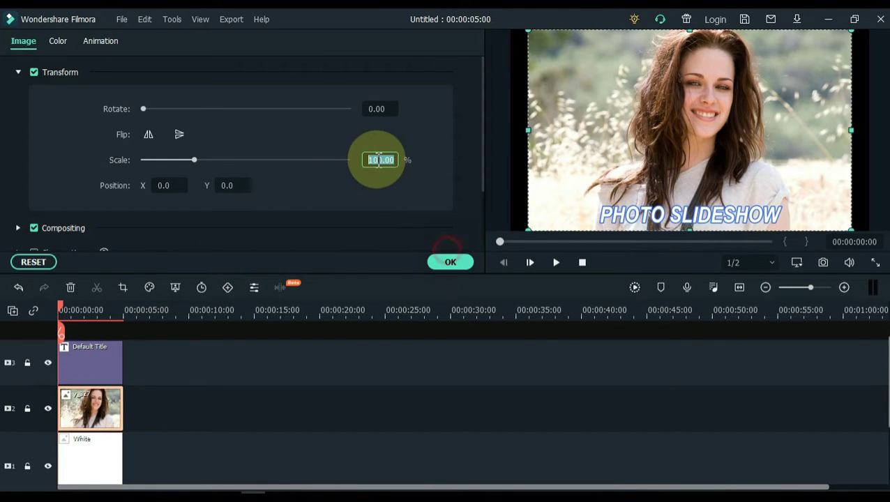
click(377, 160)
key(BackSpace)
key(BackSpace)
text(8)
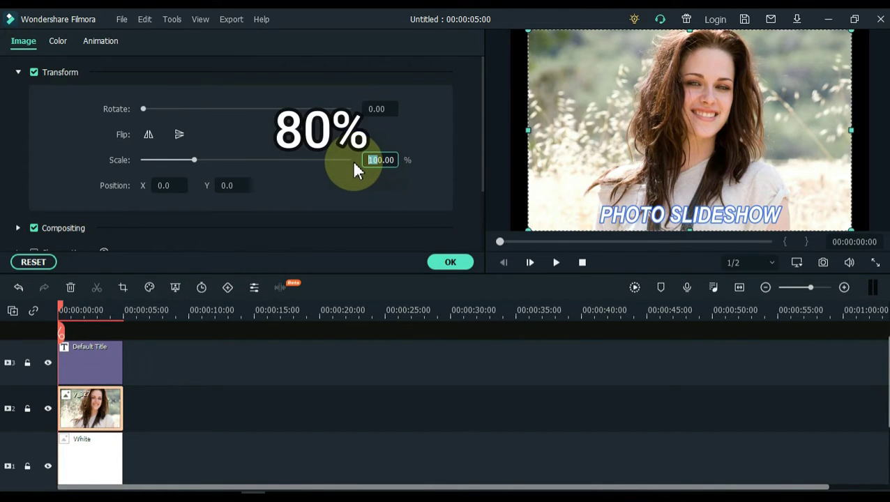
key(Return)
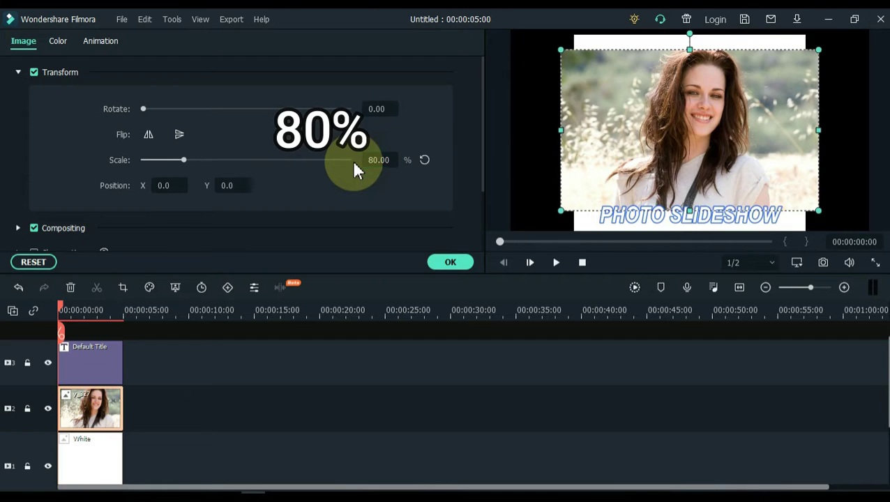
Step: Raise the y_327 photo to a Y position of 11.0
click(232, 185)
text(10)
key(Return)
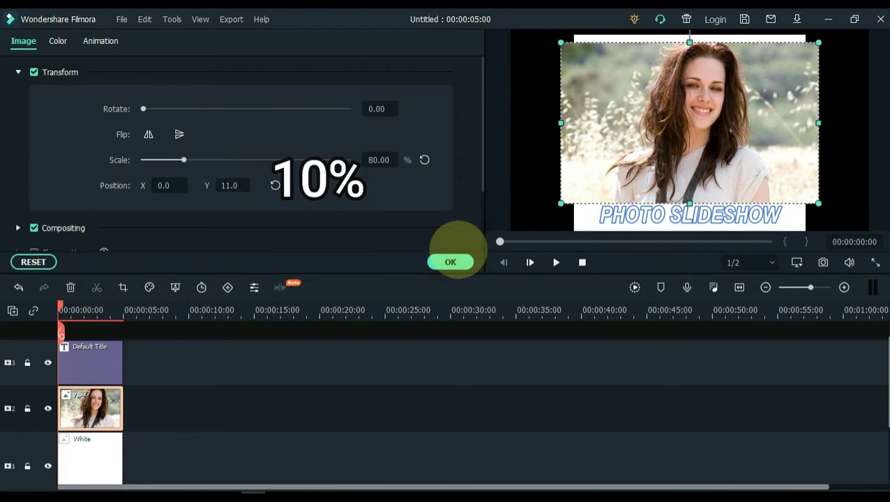
Step: Widen the white background on both sides to form an even border around the photo, and accept the changes
click(578, 215)
drag(580, 221, 575, 213)
drag(573, 135, 551, 140)
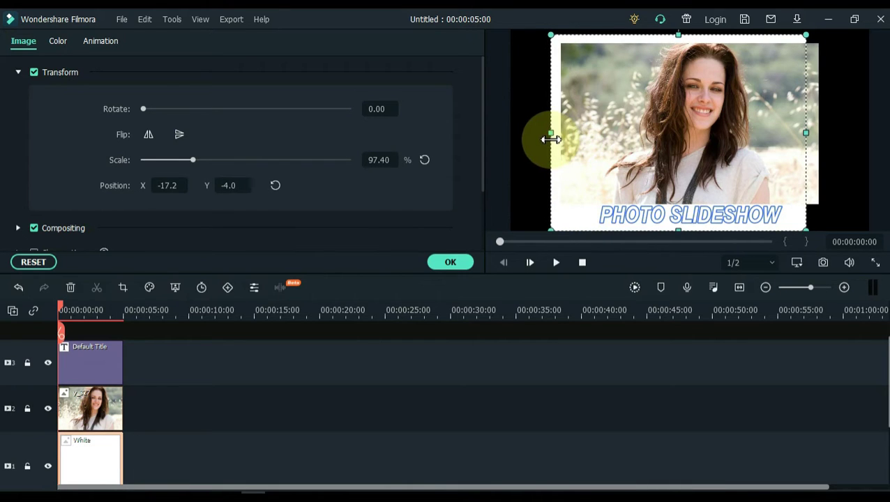
click(807, 130)
drag(807, 130, 829, 130)
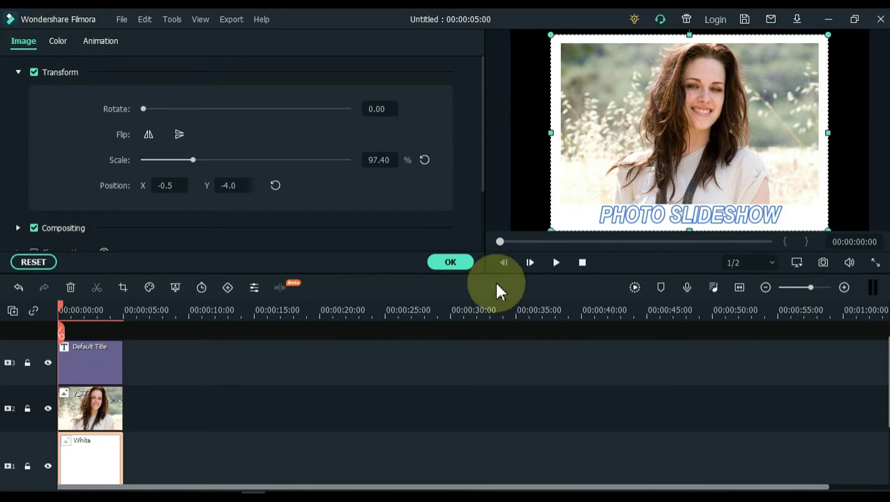
click(456, 264)
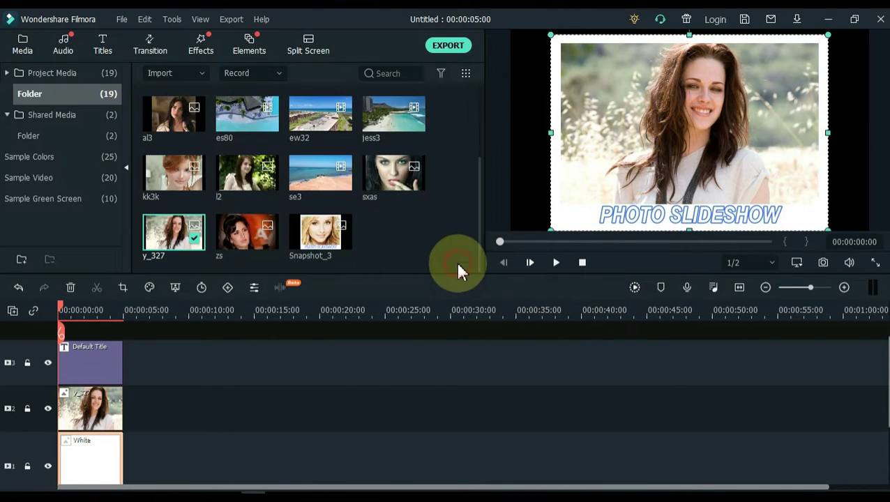
Step: Replace the caption text of the title on track 3 with LOVE STORY
double_click(73, 370)
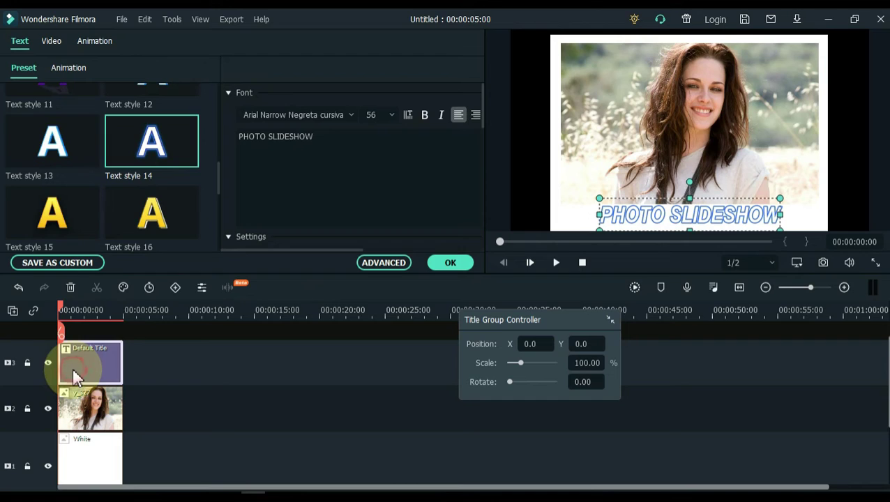
click(350, 166)
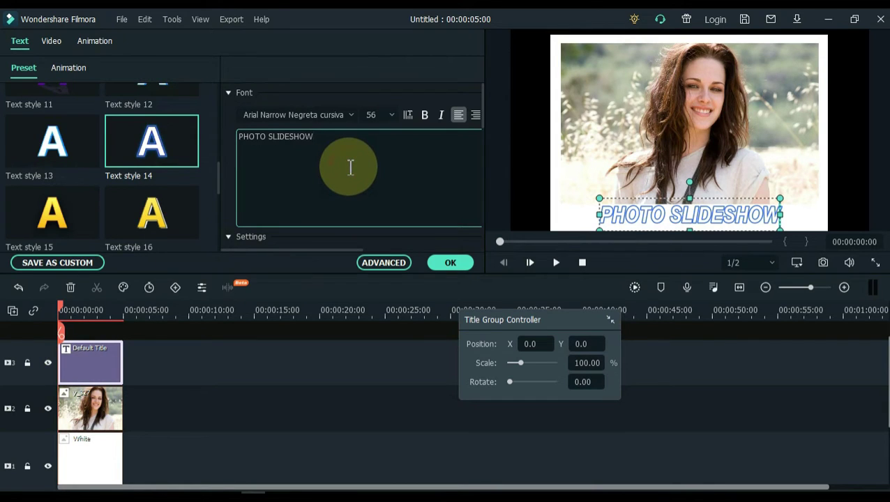
key(ctrl+a)
key(BackSpace)
text(LOVE STORY)
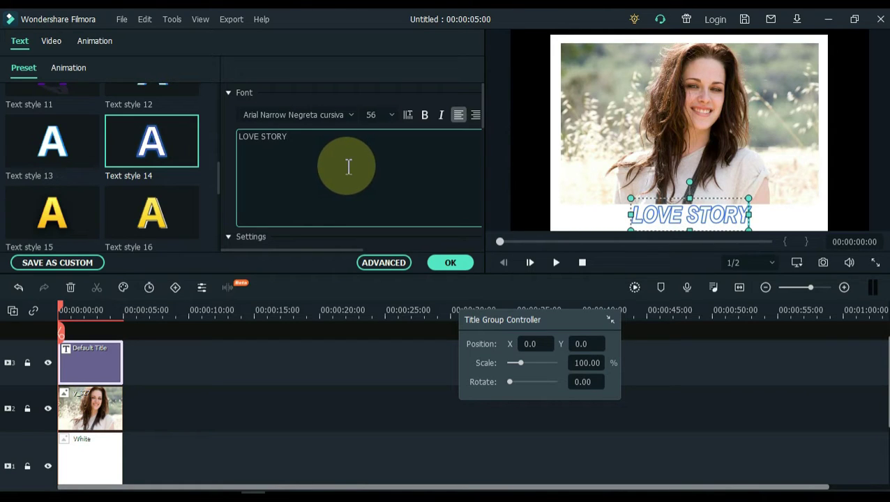
Step: Apply the Text style 16 preset and the Baloo font to the title, and accept the title edits
click(176, 207)
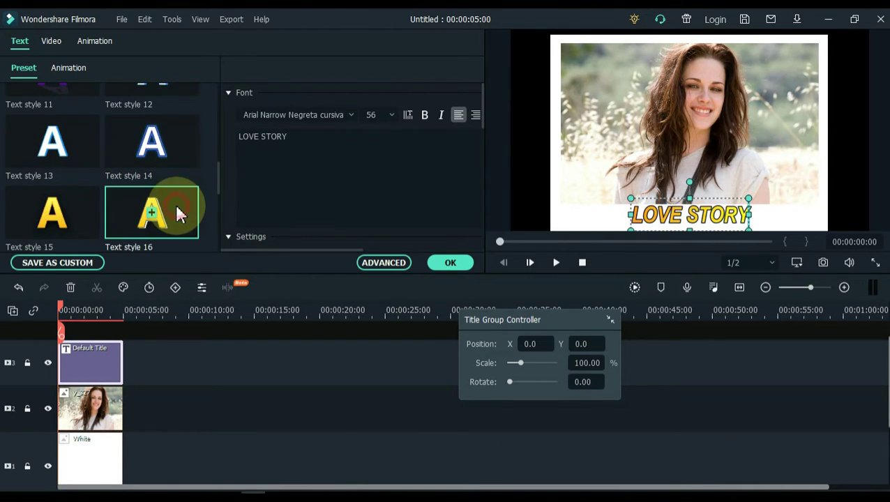
click(318, 114)
text(Baloo)
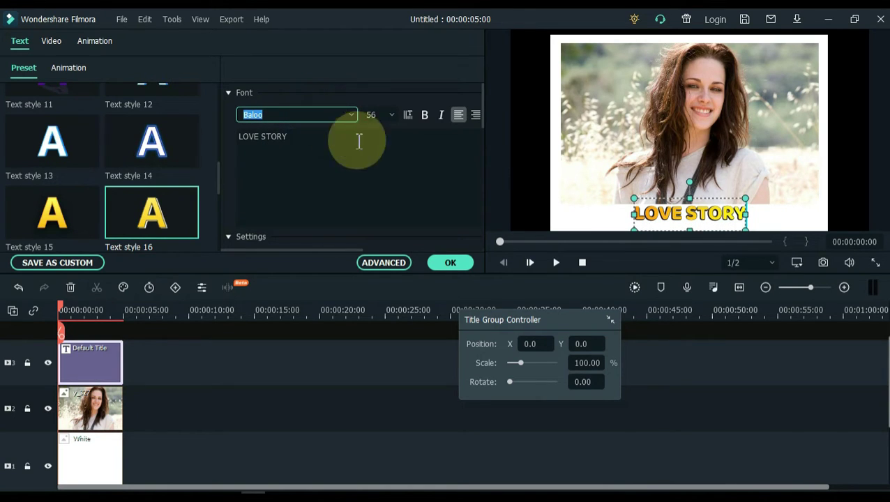
click(449, 263)
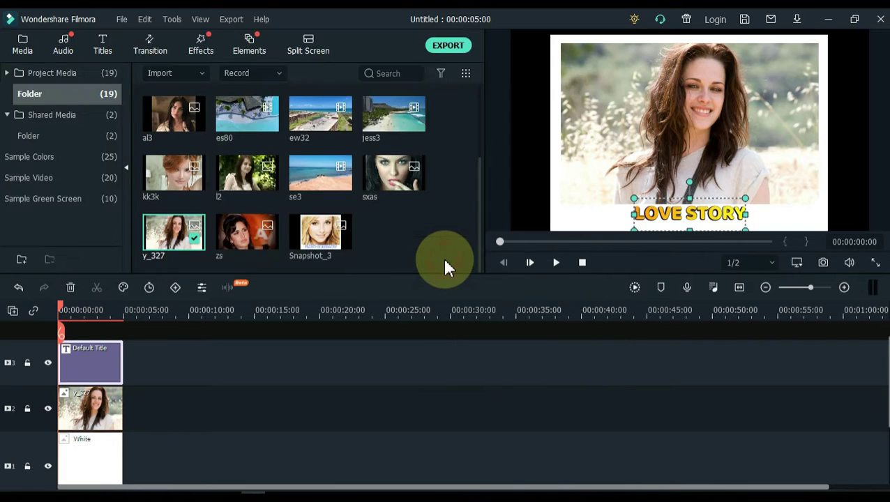
Step: Capture a snapshot of the LOVE STORY frame and delete the y_327 photo from track 2
click(186, 390)
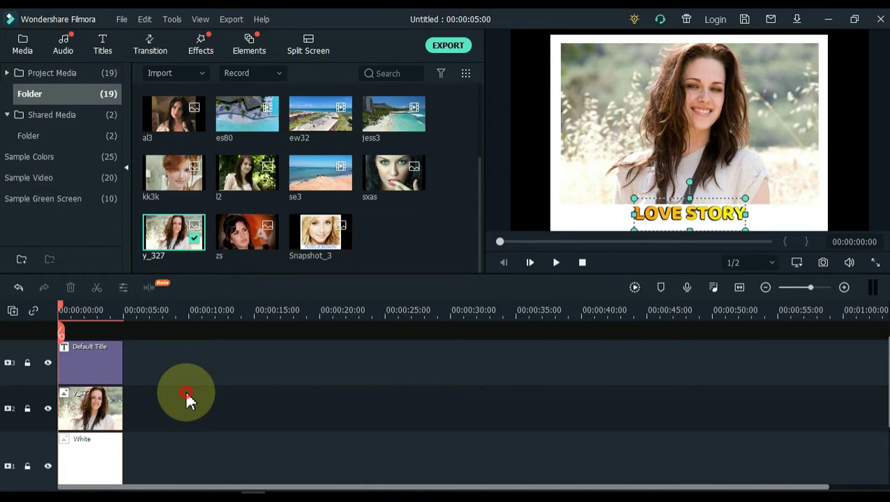
click(822, 264)
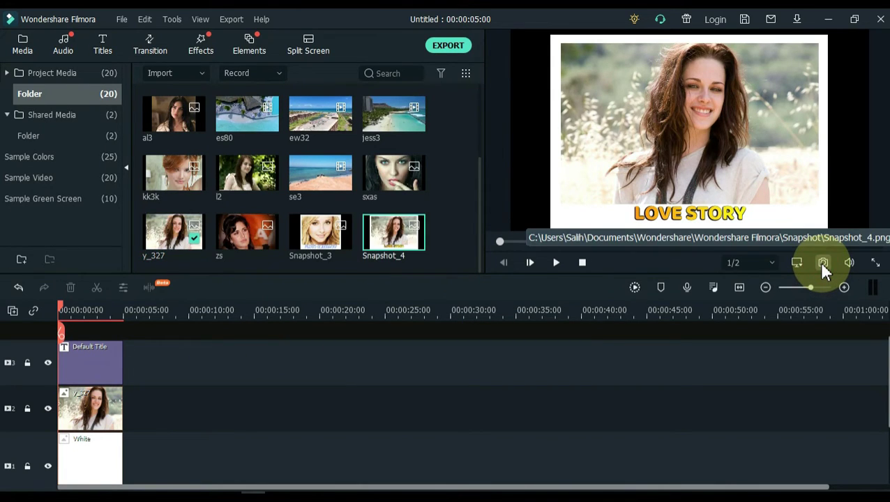
click(95, 416)
key(Delete)
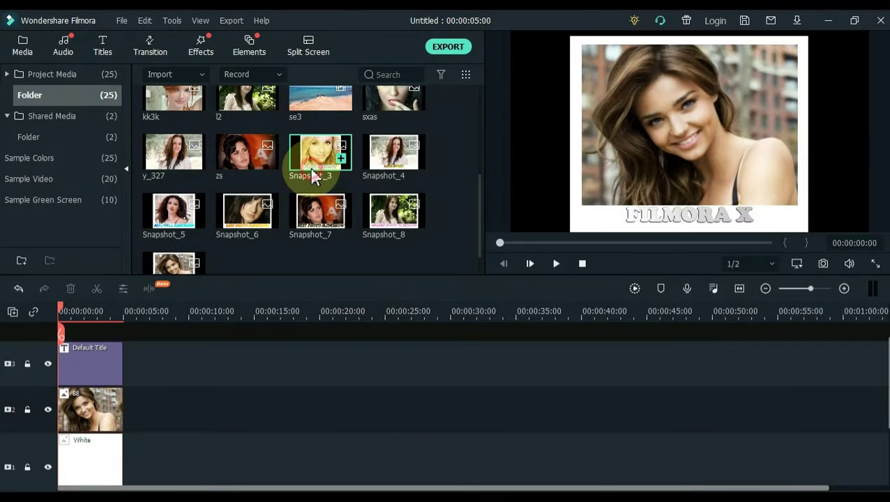
Step: Preview each framed snapshot in the project media, from Snapshot_3 through the last one
double_click(312, 177)
double_click(377, 159)
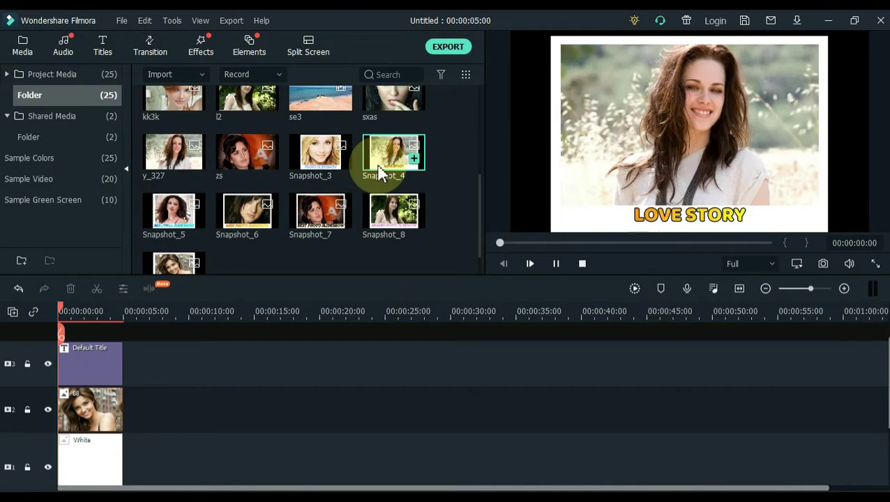
double_click(174, 223)
double_click(237, 227)
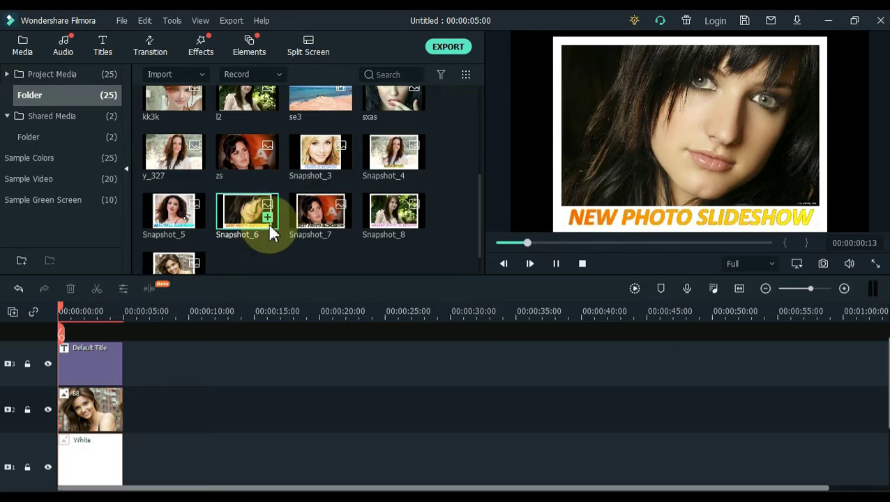
double_click(317, 222)
double_click(378, 219)
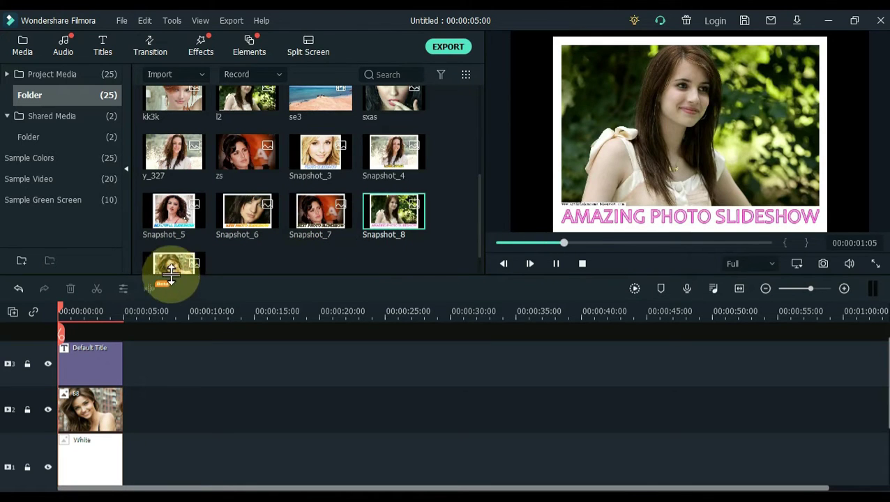
double_click(171, 272)
Step: Delete the title, photo and white background clips to empty the timeline
drag(170, 272, 70, 466)
key(Delete)
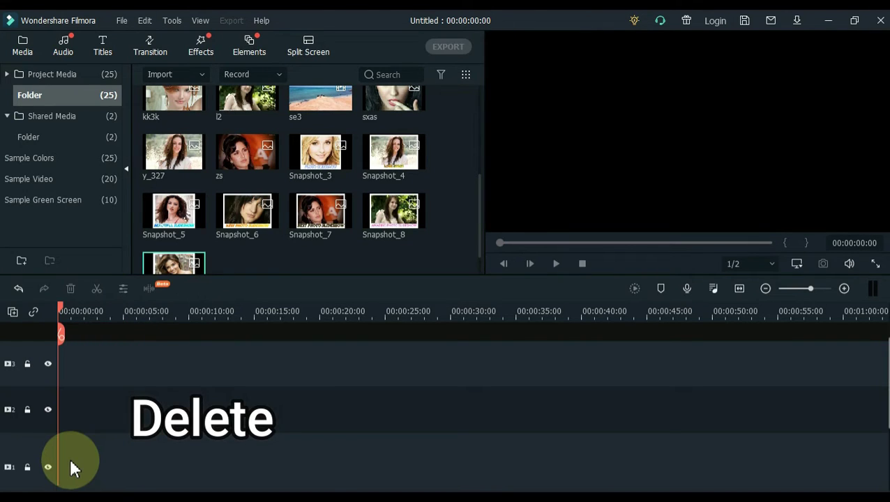
click(267, 258)
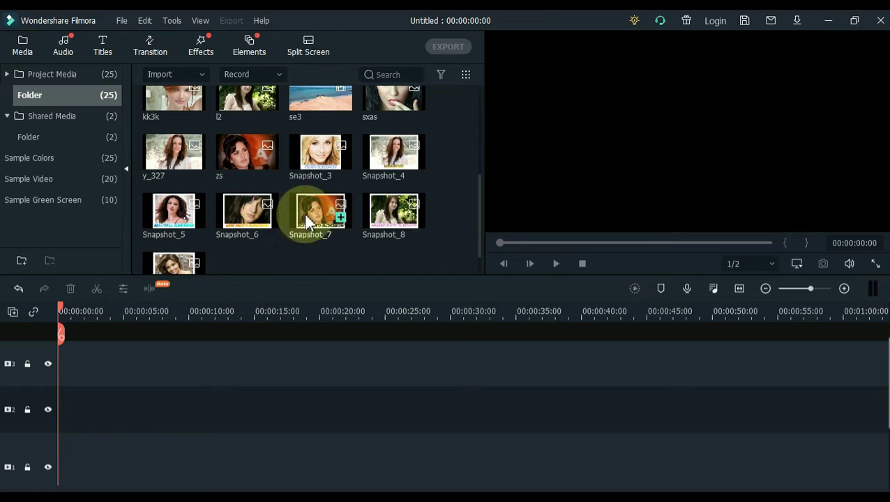
Step: Place Snapshot_3 at the start of track 1 and extend its duration to 00:00:15:20
scroll(480, 169, up, 1)
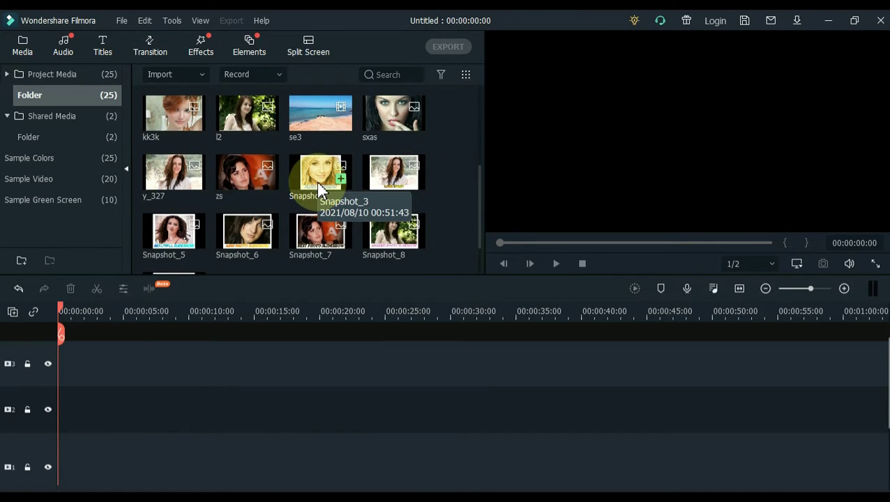
drag(318, 188, 64, 446)
drag(146, 453, 291, 426)
drag(281, 428, 264, 438)
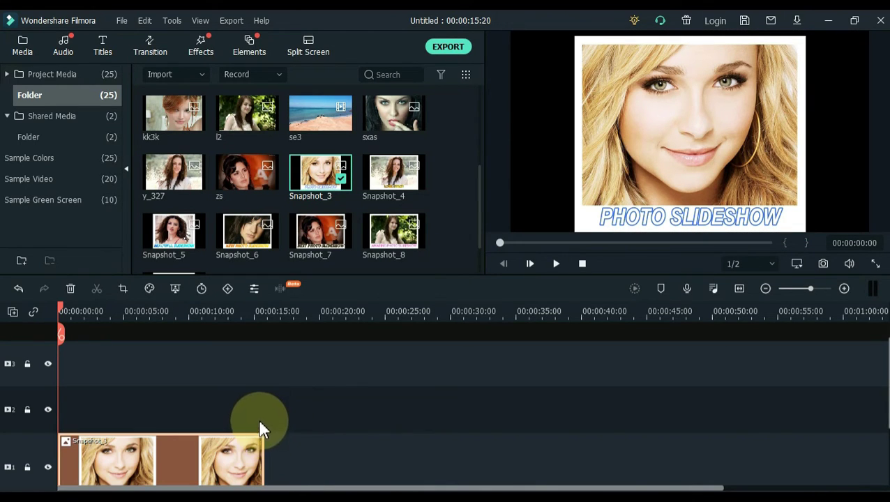
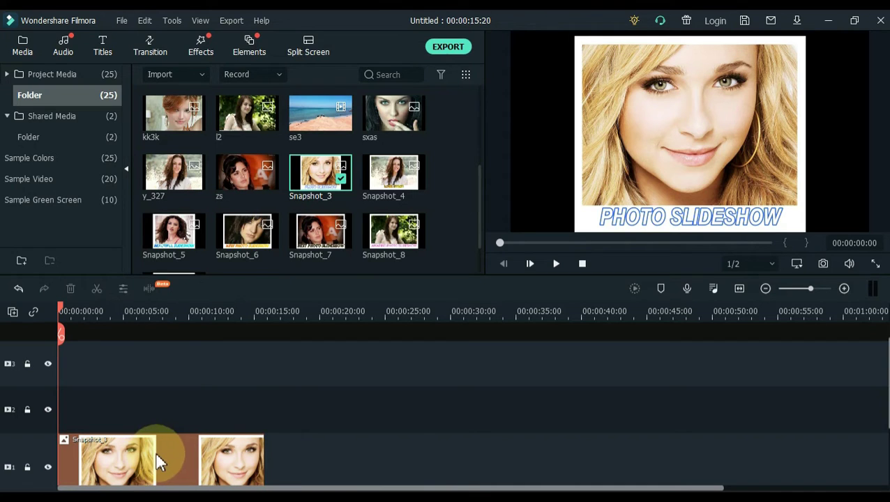
Step: Open the custom animation settings of the Snapshot_3 clip
double_click(140, 470)
scroll(140, 457, down, 1)
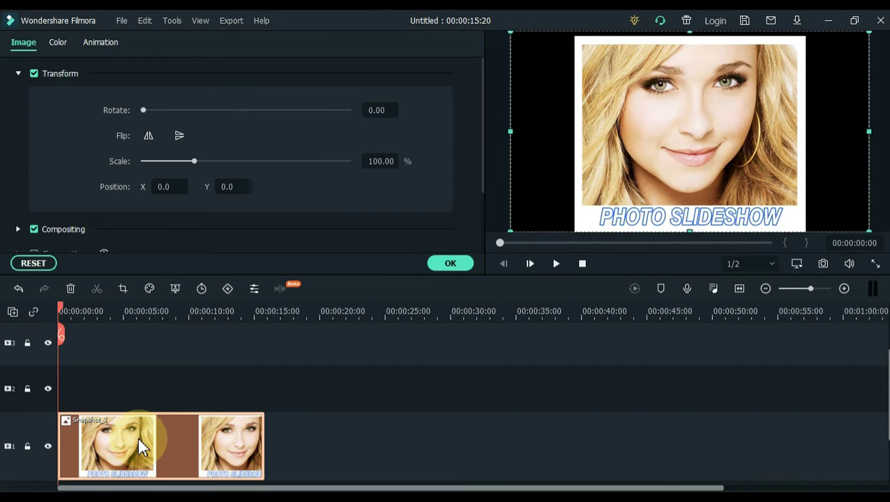
click(18, 74)
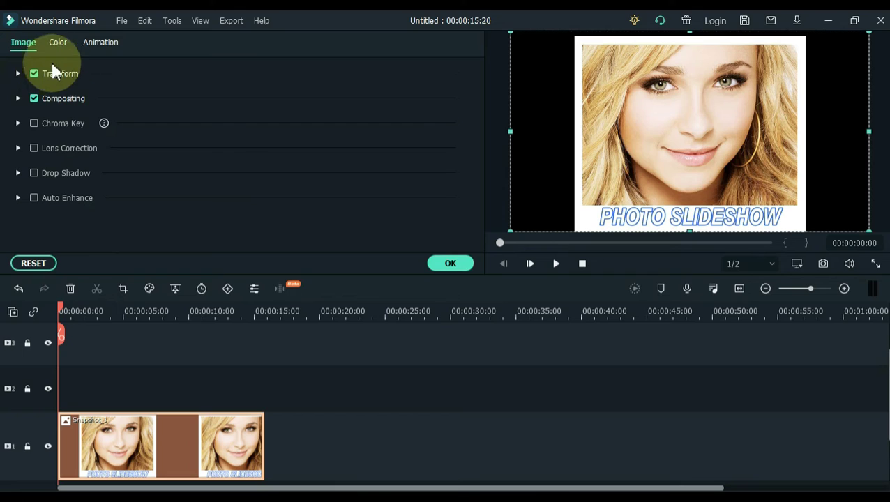
click(102, 46)
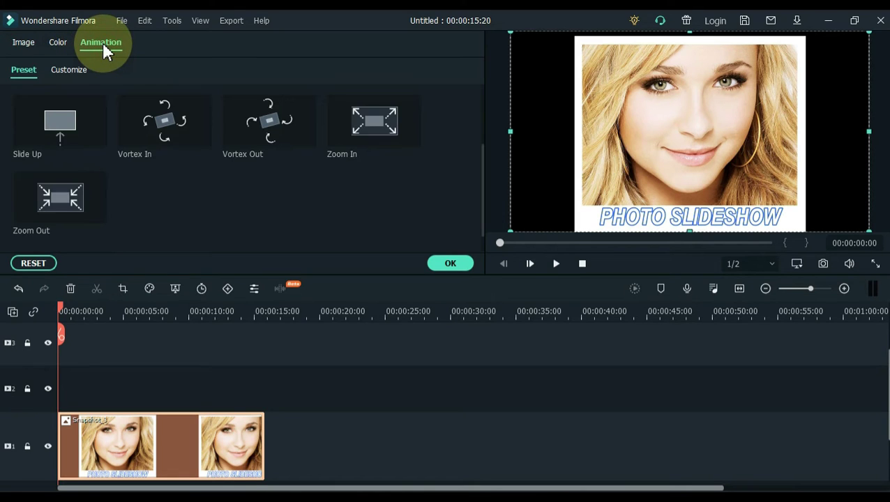
click(70, 70)
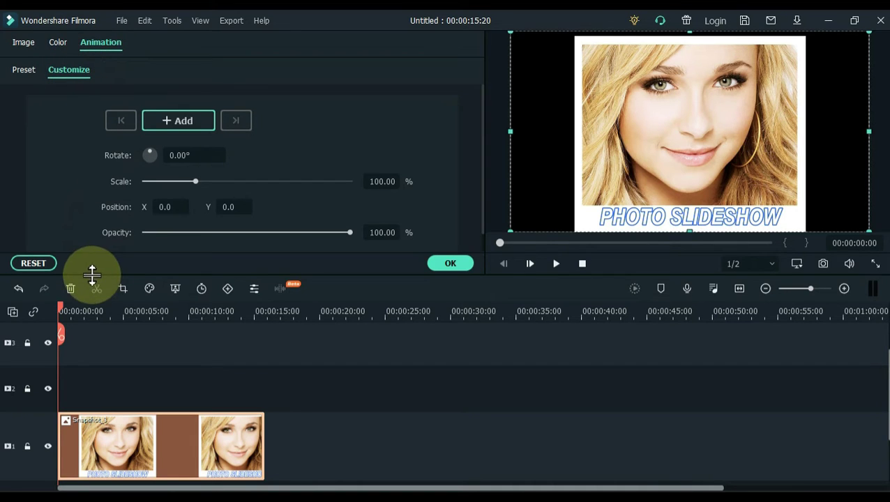
Step: Add a keyframe at 00:00:01:20 on the Snapshot_3 clip with its scale set to 70%
scroll(62, 304, down, 1)
click(65, 311)
drag(72, 311, 81, 312)
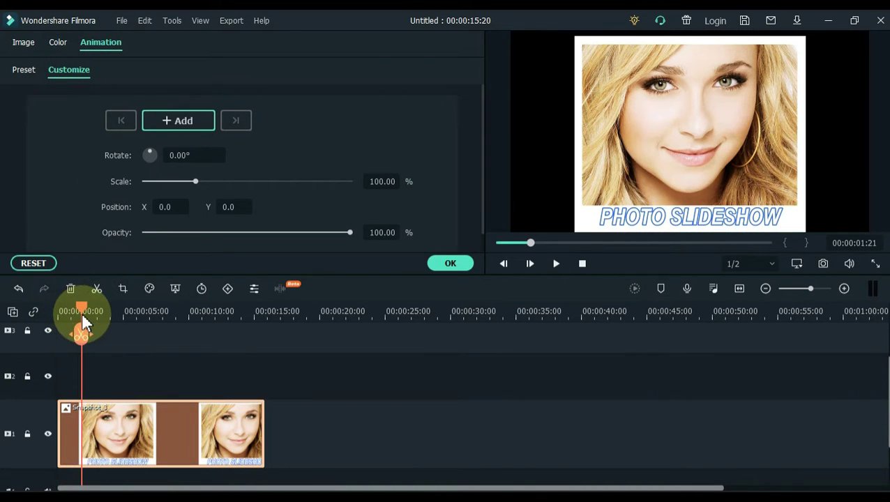
click(117, 432)
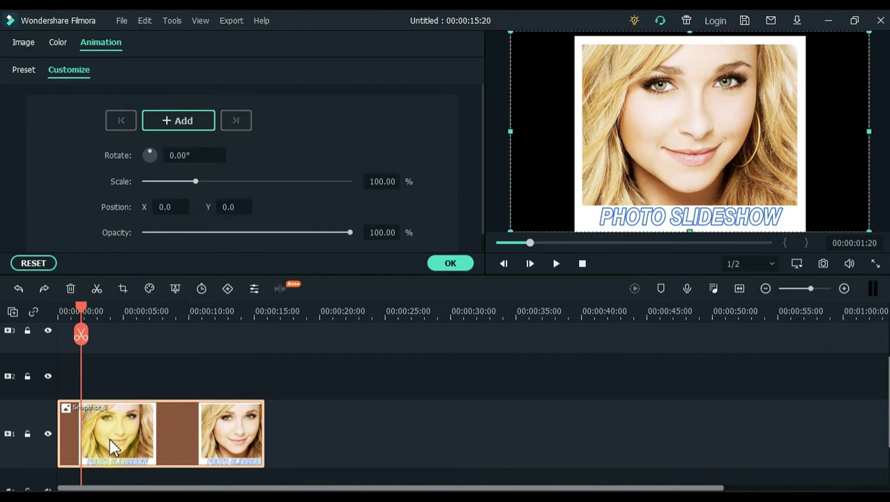
click(379, 182)
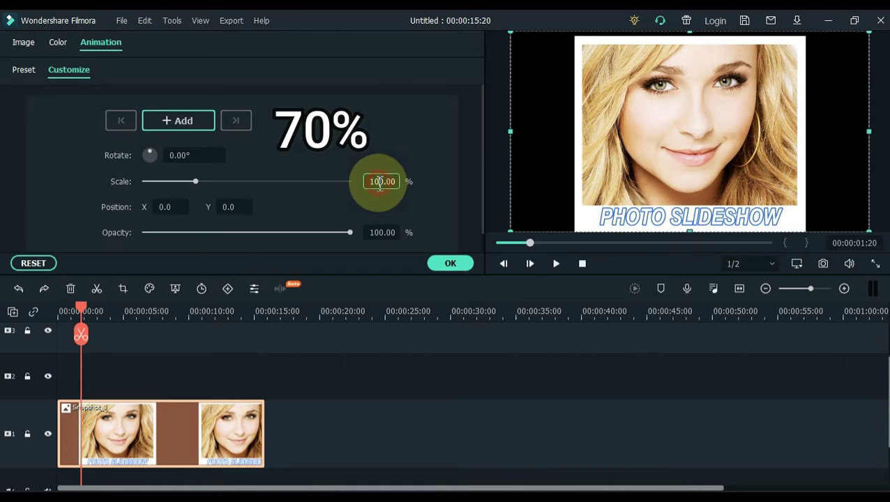
drag(377, 181, 351, 191)
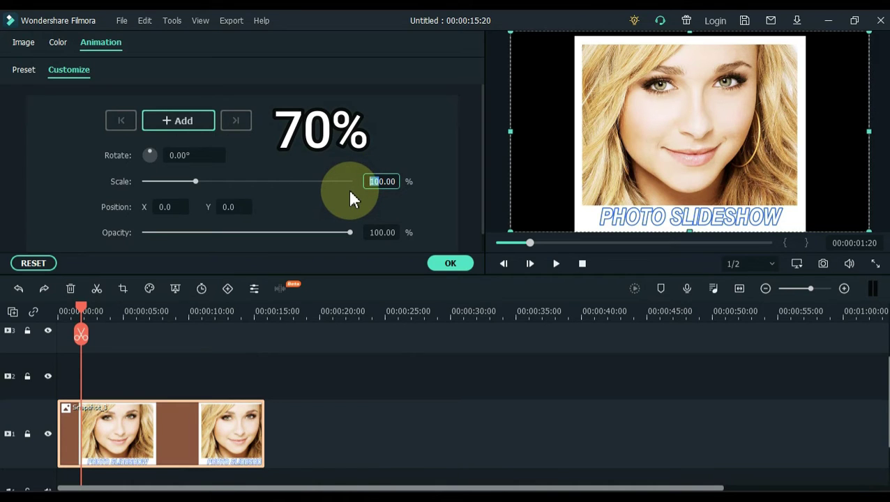
text(7)
key(Return)
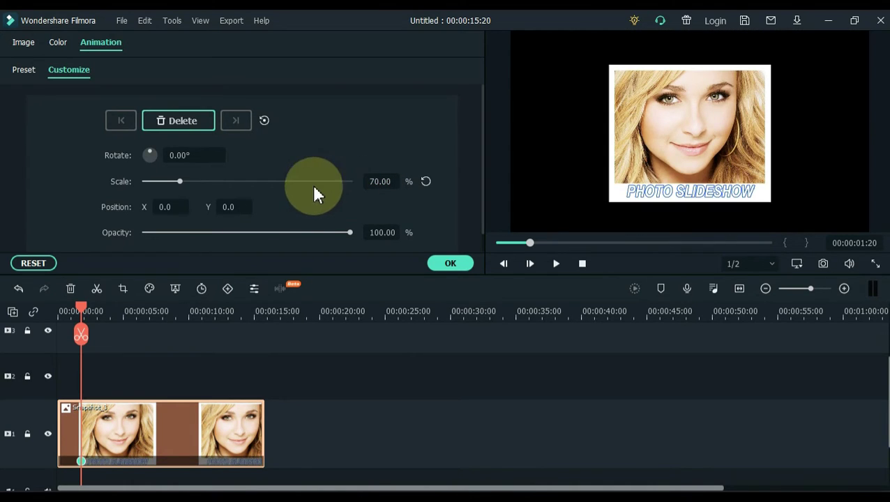
Step: Rotate Snapshot_3 by 25° at its 00:00:01:20 keyframe and move it to about X -114, Y 16
click(186, 158)
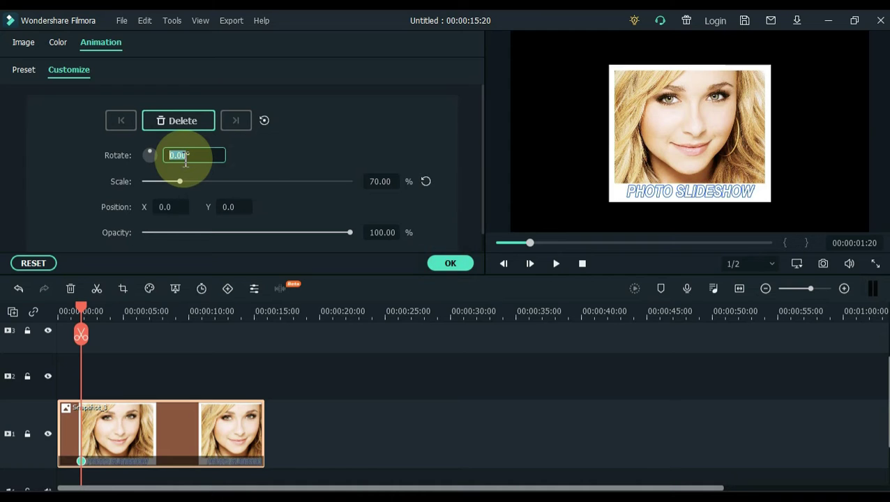
text(2)
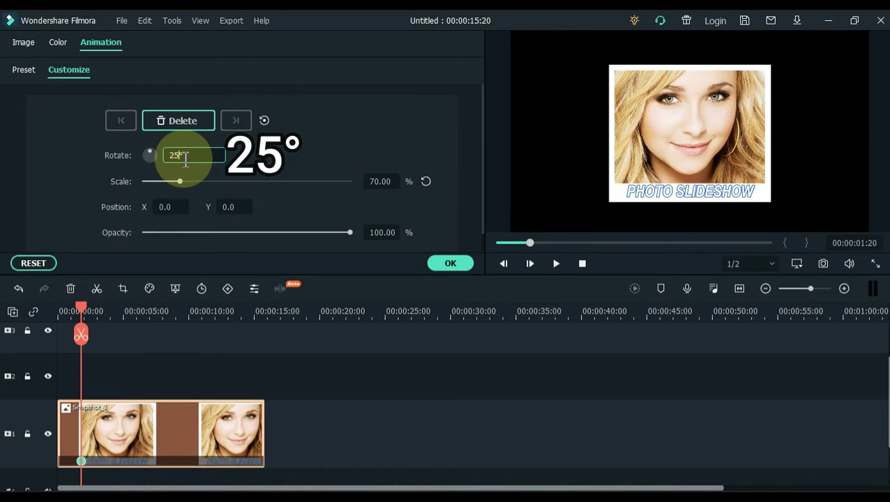
text(5)
key(Return)
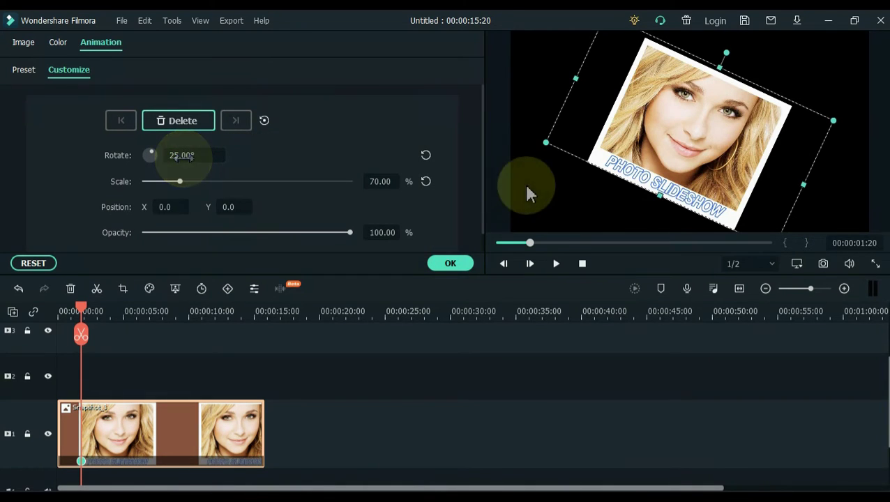
drag(578, 159, 506, 161)
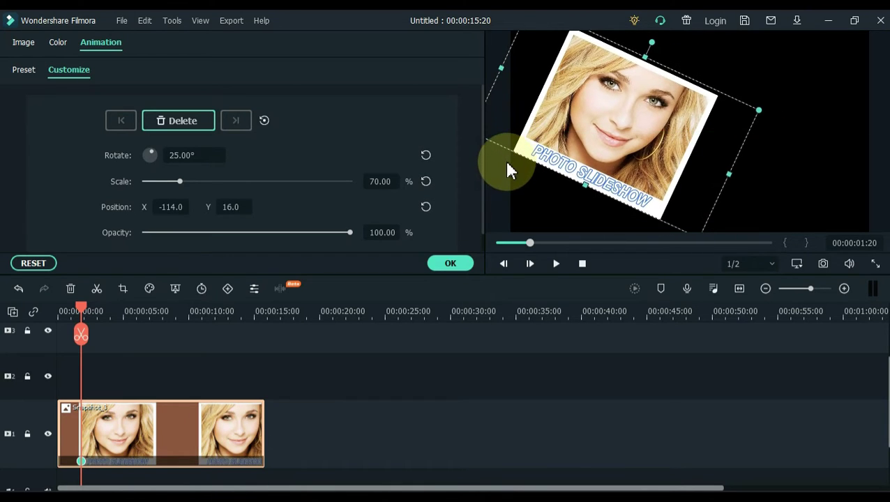
Step: Add a starting keyframe at 00:00:00:00 on Snapshot_3 with rotation and scale reset, and the picture moved off-screen to about X -548, Y -325
drag(89, 315, 48, 324)
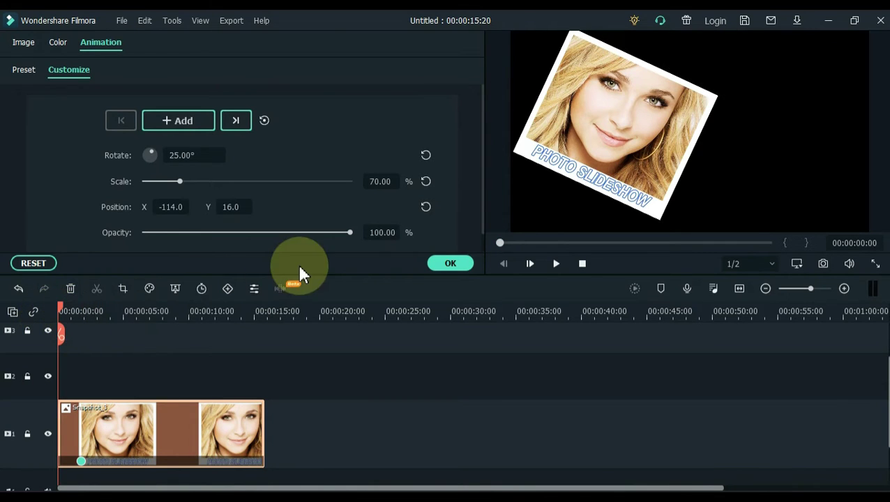
click(426, 156)
click(425, 180)
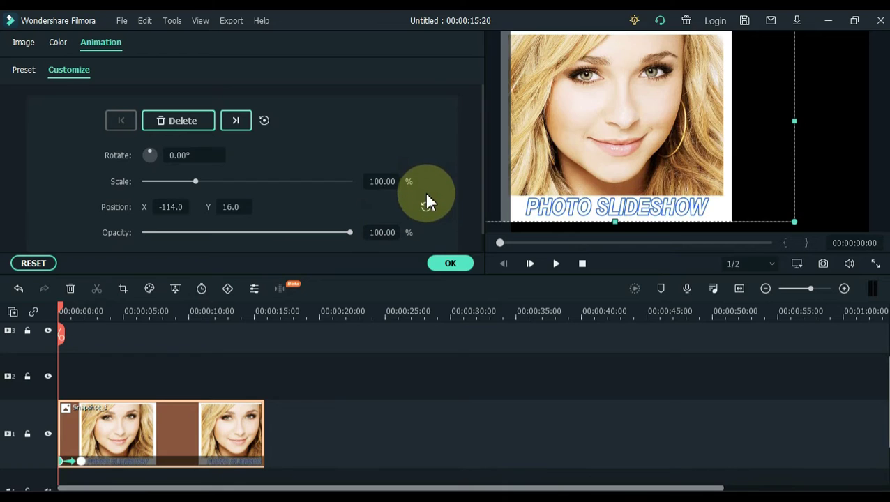
click(426, 207)
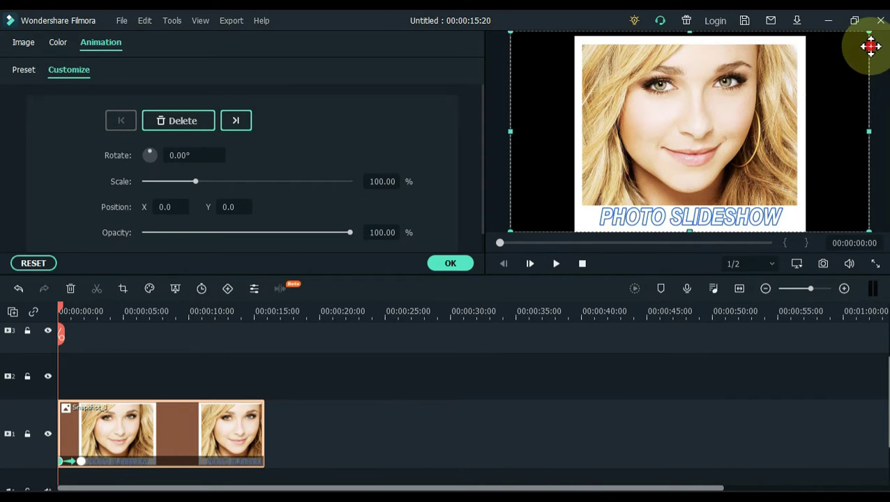
drag(870, 46, 509, 259)
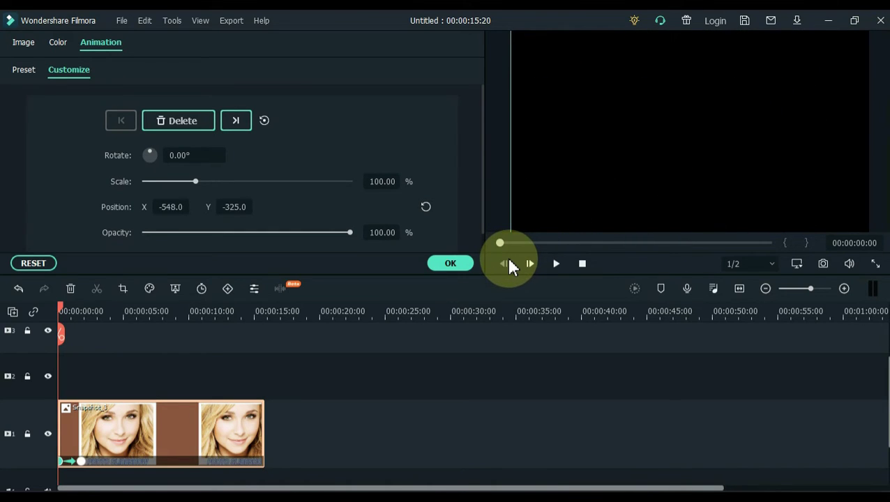
Step: Play back the Snapshot_3 entrance animation and apply its animation settings
key(space)
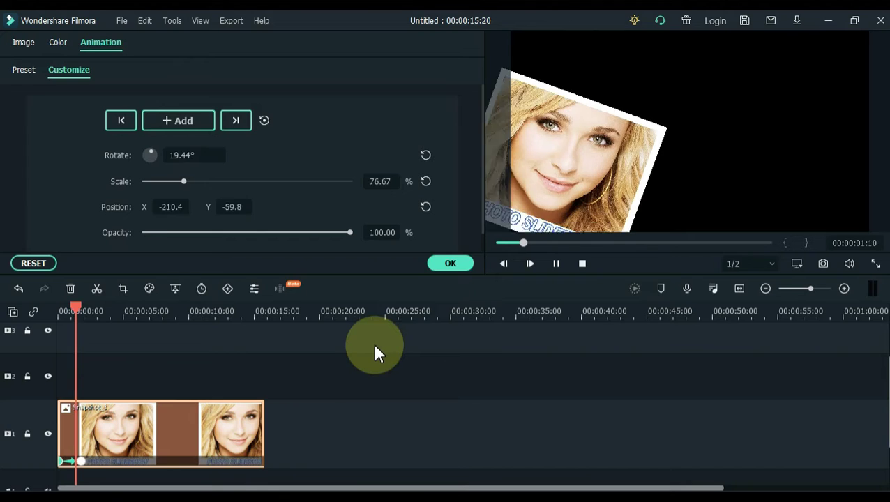
key(space)
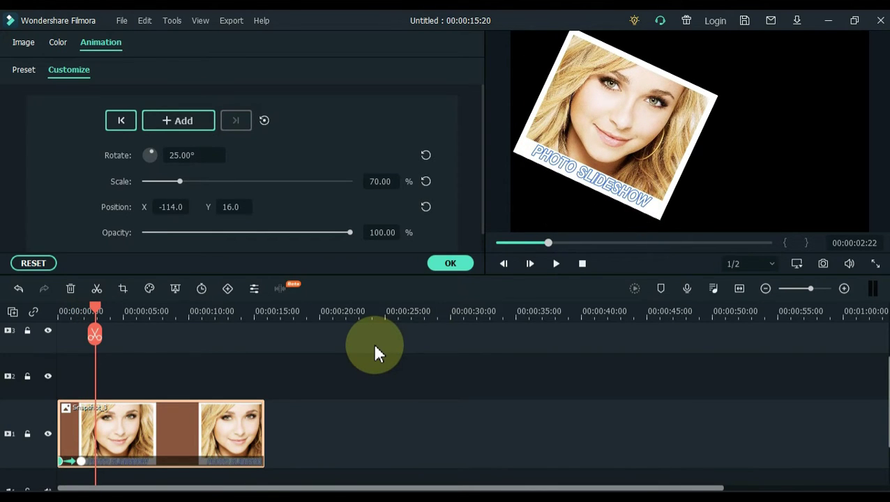
click(439, 263)
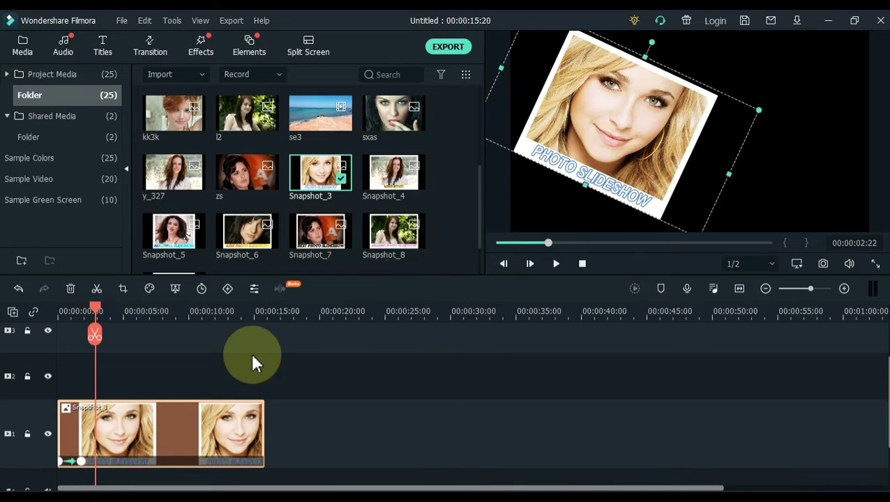
Step: Place Snapshot_4 on track 2 starting at the second Snapshot_3 keyframe, 00:00:01:20, and extend it to the end of Snapshot_3
drag(389, 194, 95, 373)
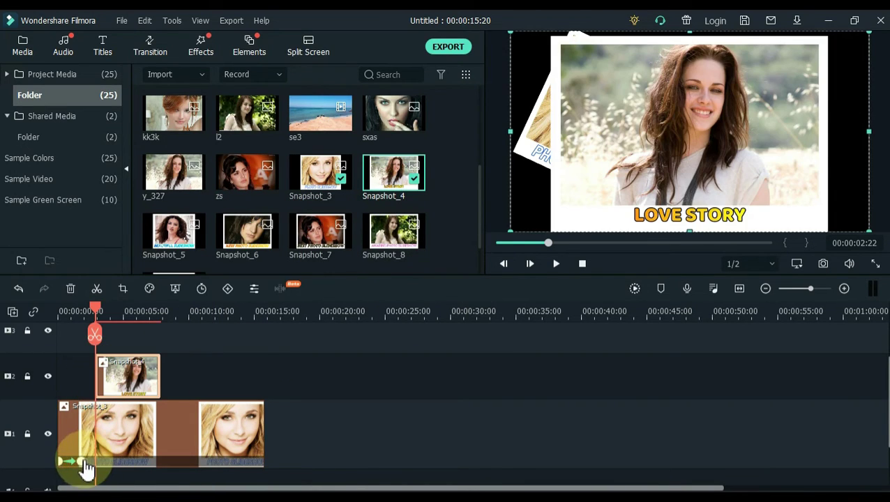
click(82, 463)
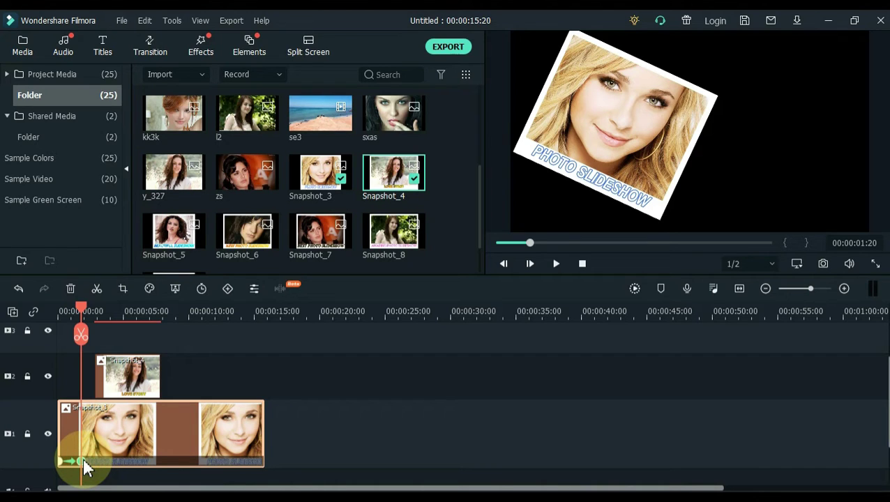
drag(119, 376, 264, 373)
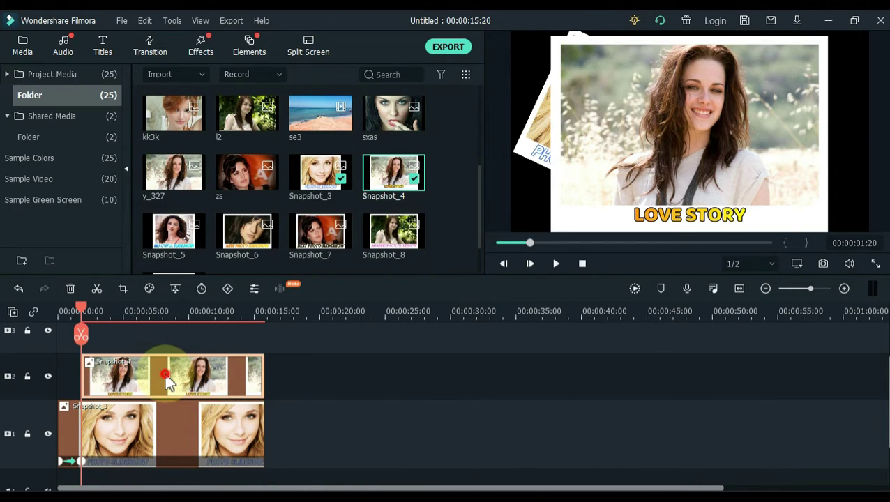
Step: Add a custom animation keyframe at 00:00:03:20 on the Snapshot_4 clip with its scale set to 70%
double_click(170, 382)
drag(87, 312, 108, 310)
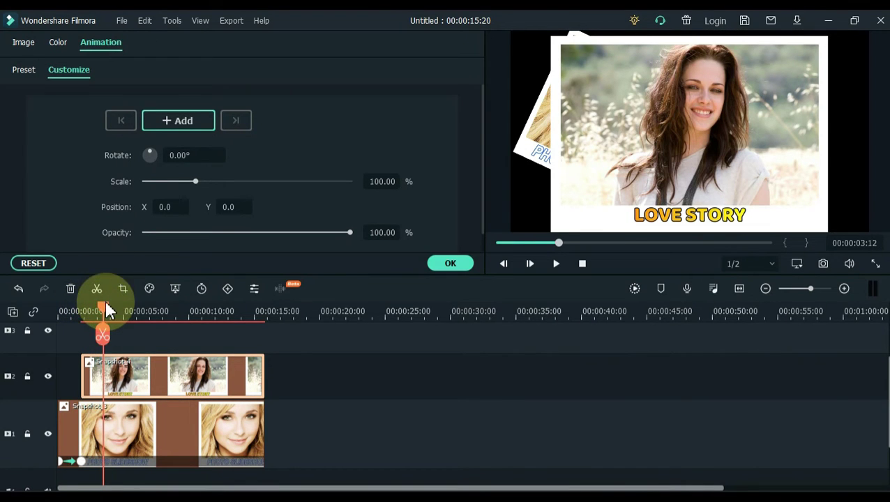
click(178, 122)
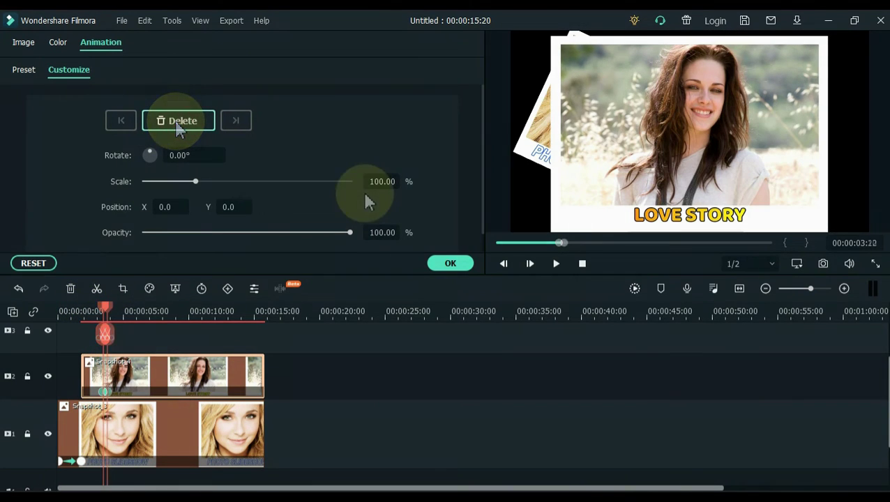
double_click(379, 181)
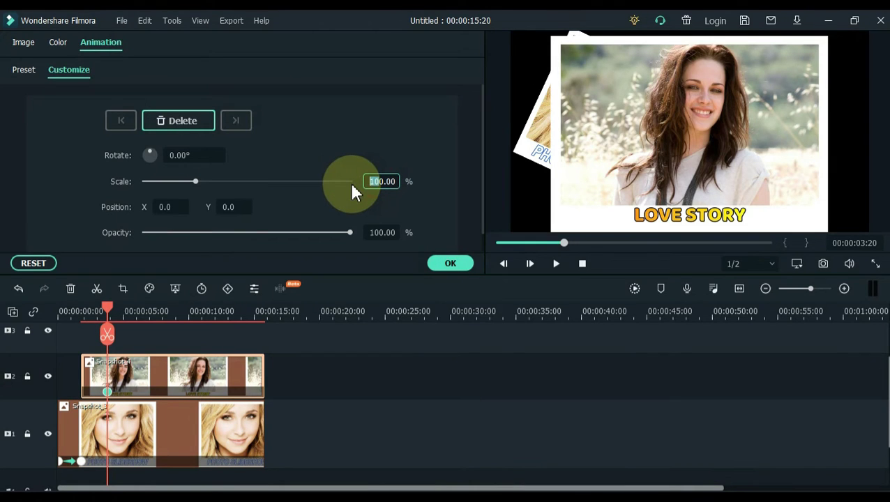
text(70)
key(Return)
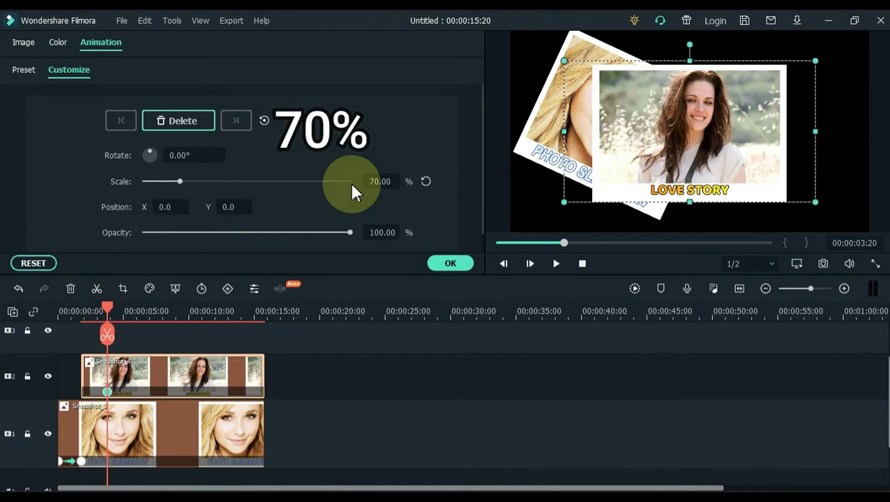
Step: Rotate Snapshot_4 by -25° at its 00:00:03:20 keyframe and move it to about X 85, Y 0
double_click(179, 156)
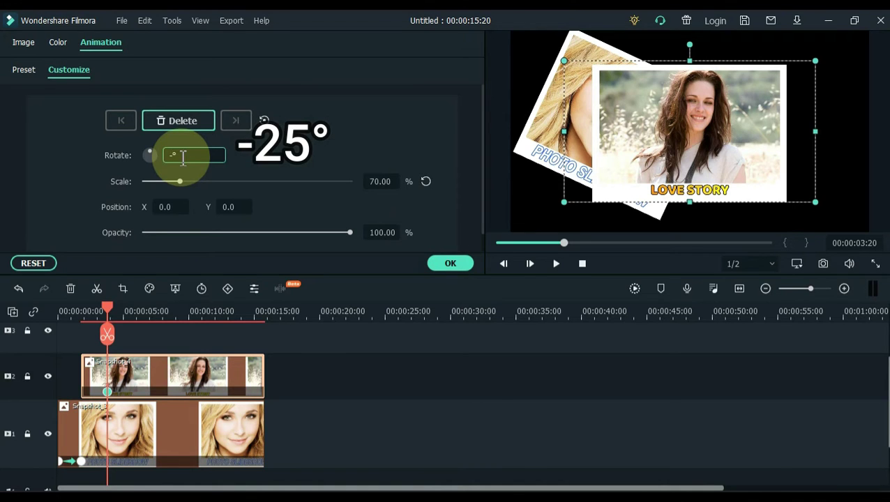
text(-25)
key(Return)
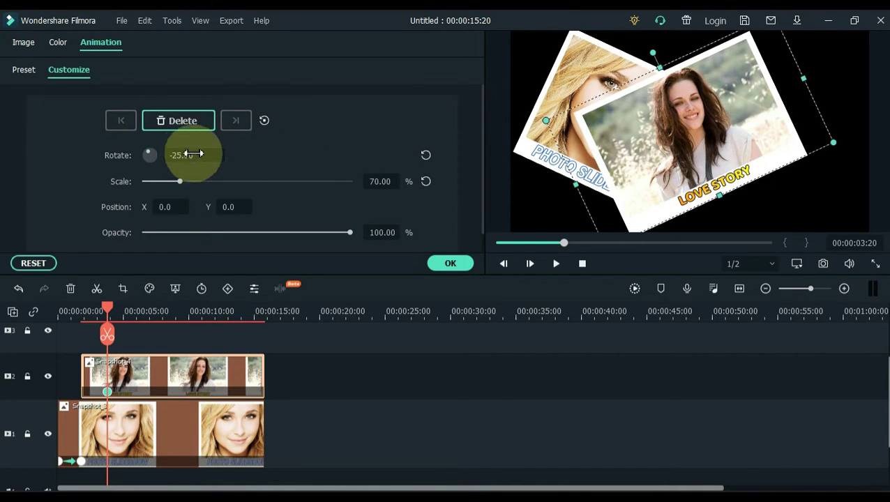
drag(591, 99, 646, 109)
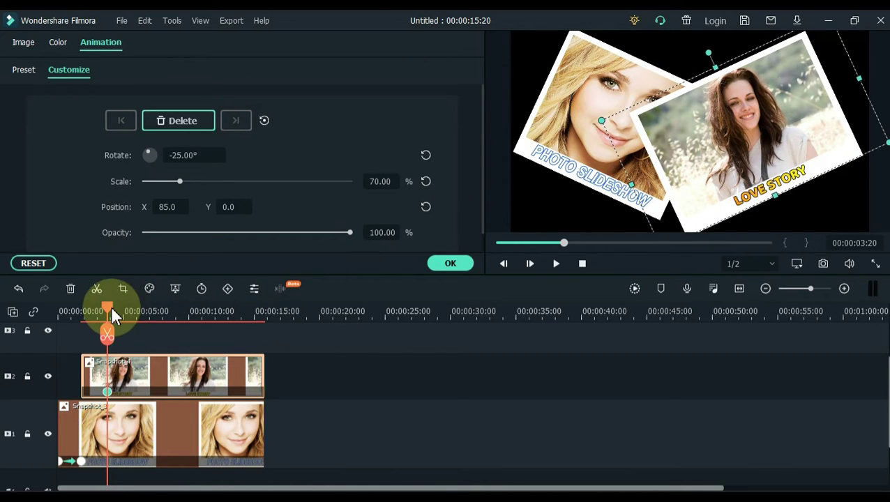
Step: Add a 00:00:01:23 keyframe on Snapshot_4 with rotation and scale reset, positioned off-screen at about X 586, Y -154, and play it back
drag(108, 312, 83, 311)
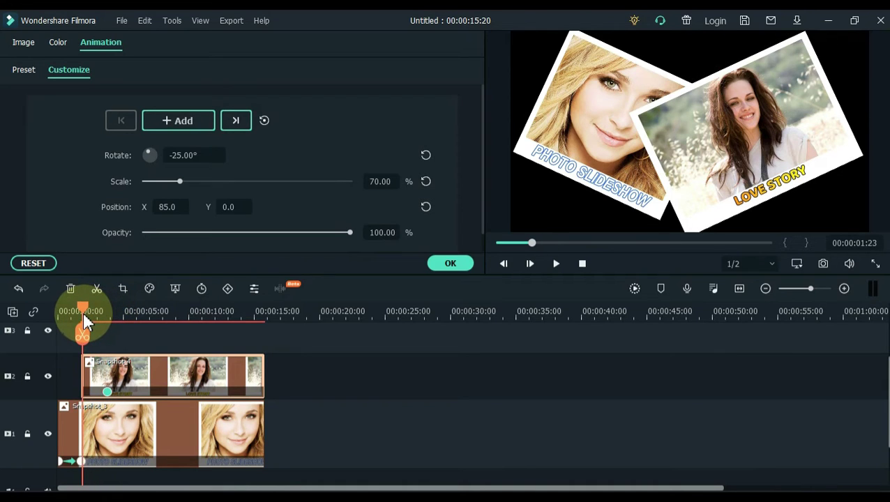
click(425, 156)
click(425, 182)
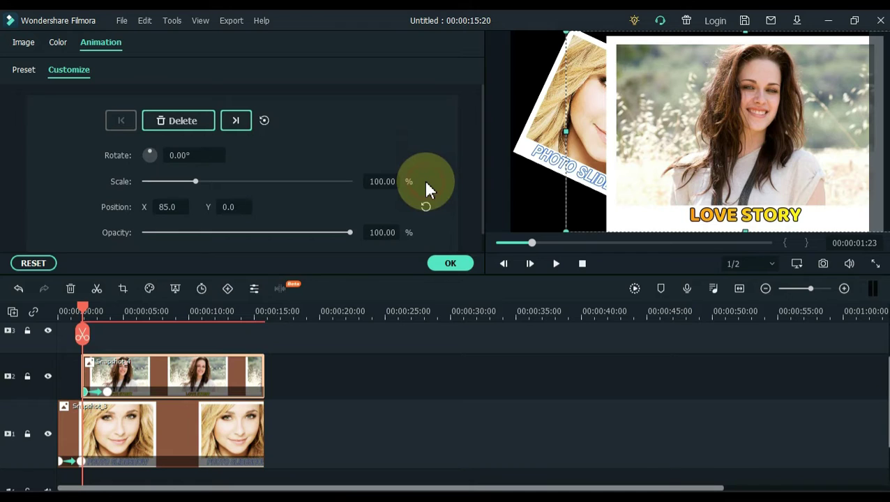
click(424, 205)
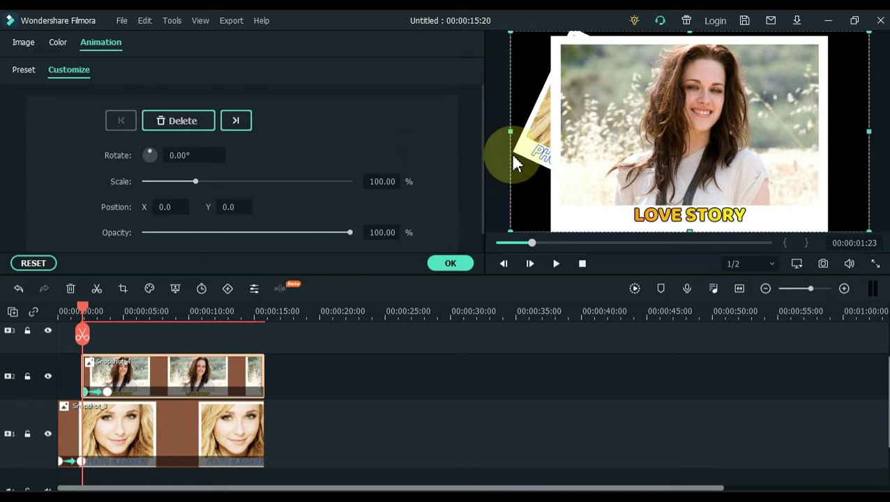
drag(509, 155, 882, 253)
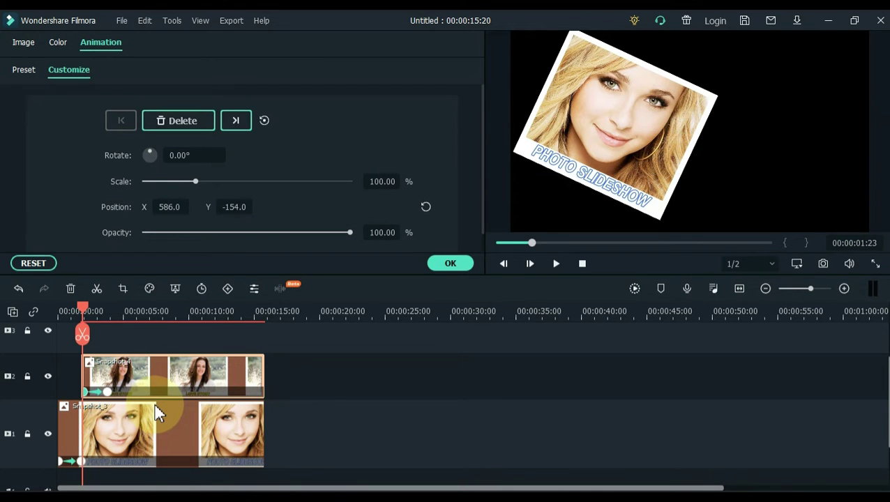
key(space)
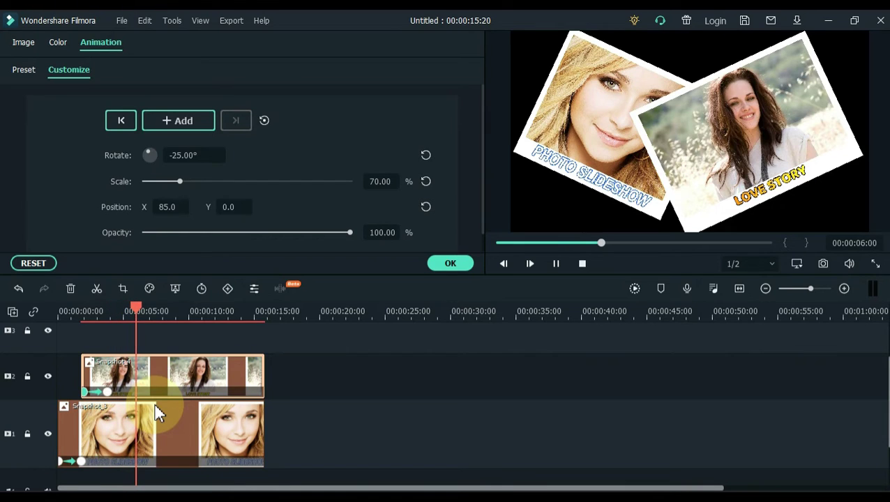
Step: Apply the Snapshot_4 animation and place Snapshot_5 on track 3 from 00:00:03:20, extended to the end of the other clips
click(106, 392)
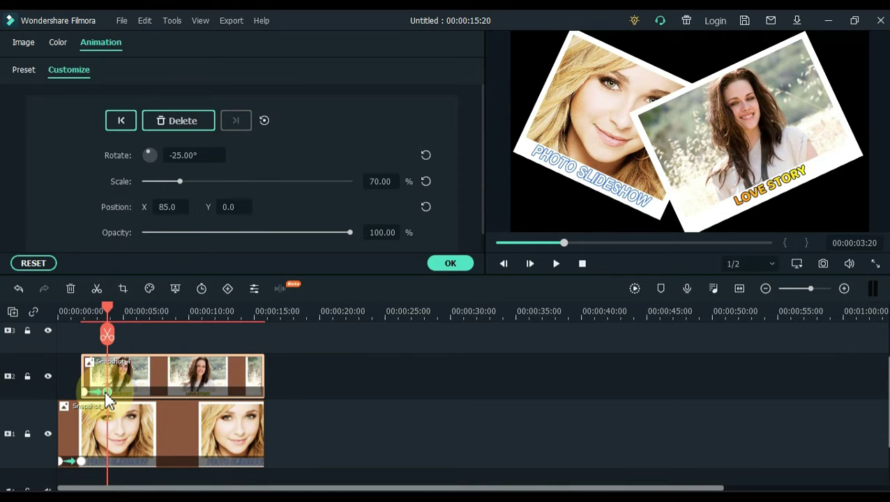
click(439, 263)
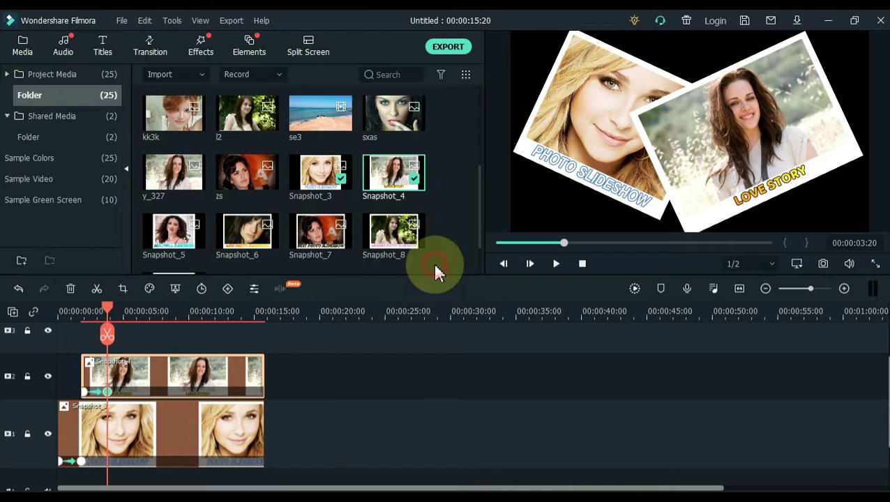
drag(173, 240, 135, 339)
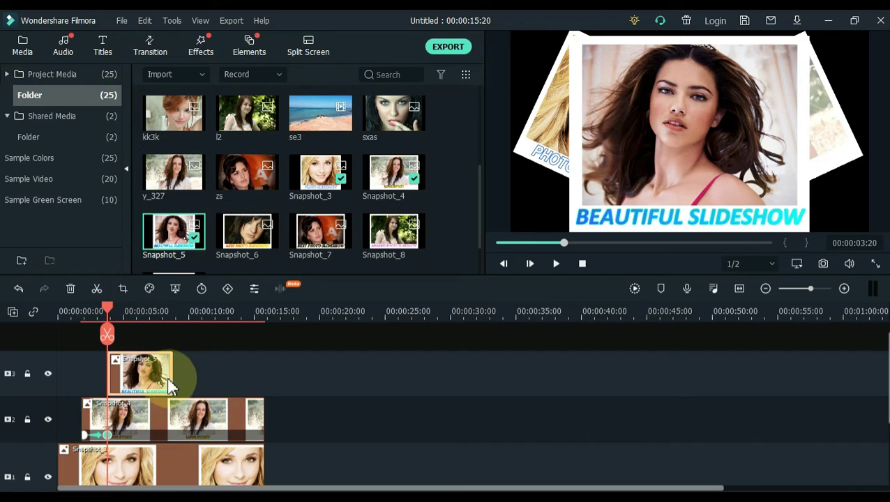
drag(174, 376, 263, 371)
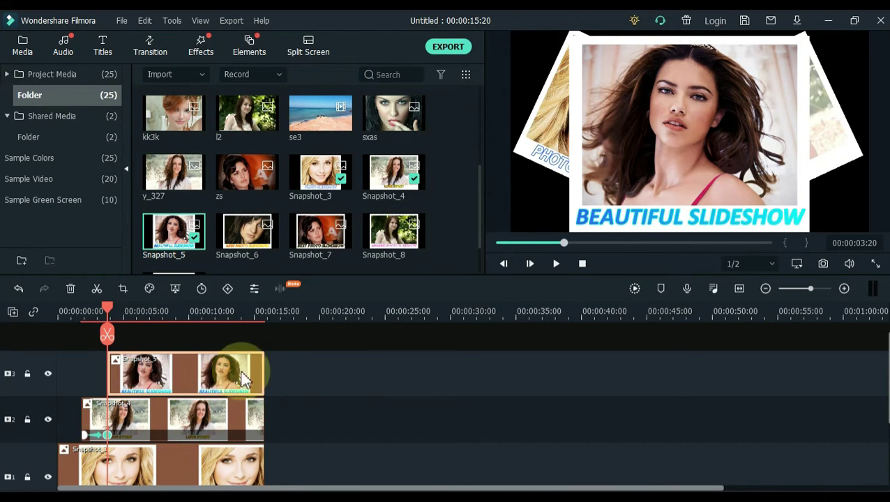
Step: Add a custom animation keyframe at 00:00:06:00 on the Snapshot_5 clip with its scale set to 80%
double_click(155, 382)
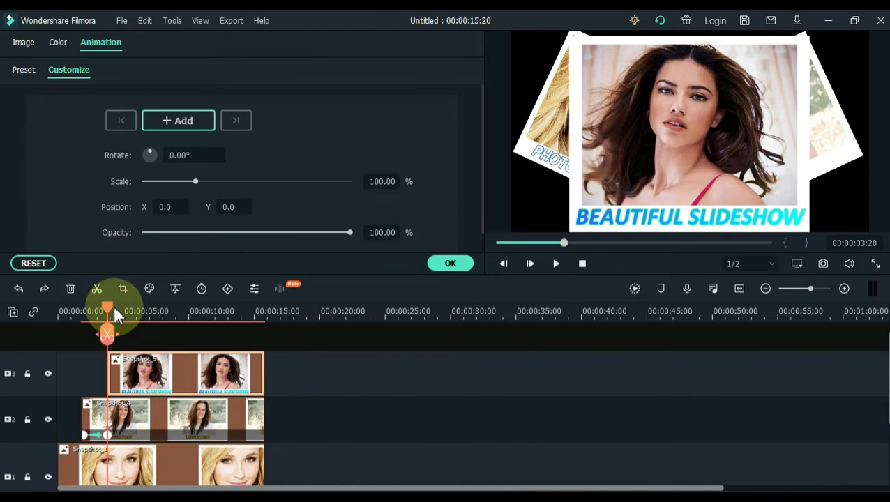
drag(109, 313, 138, 317)
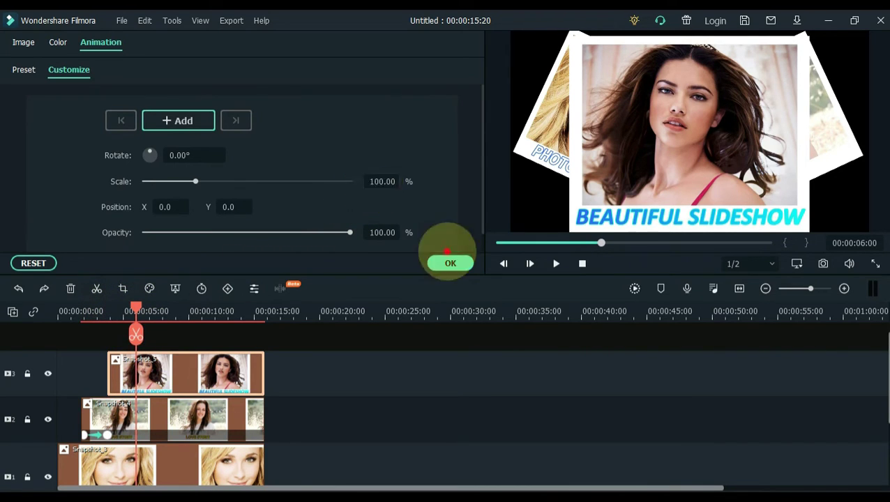
drag(380, 182, 346, 188)
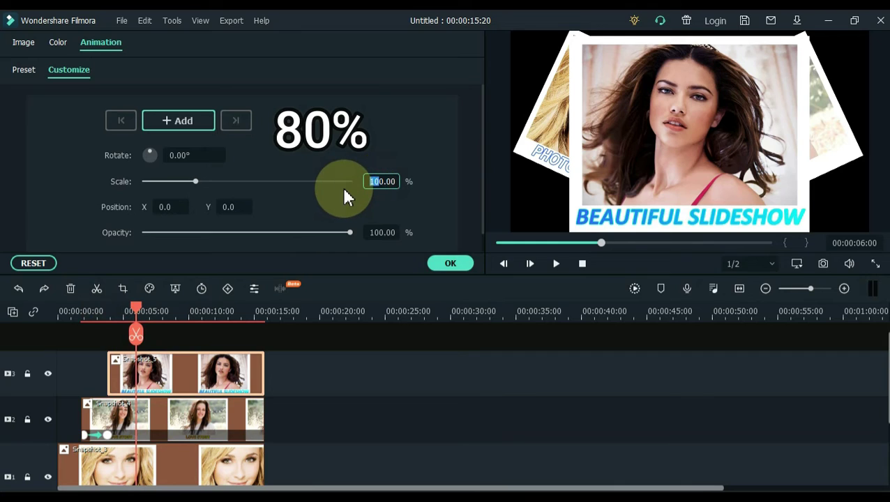
key(Return)
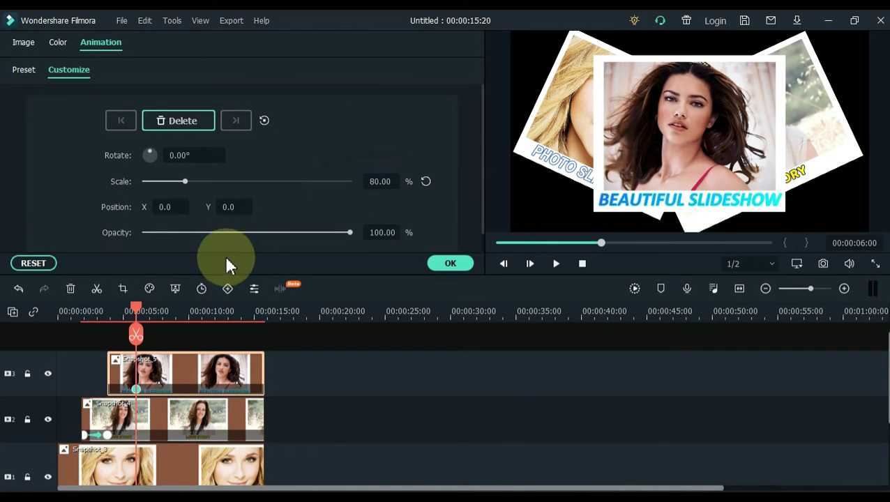
Step: Add a 00:00:04:01 keyframe on Snapshot_5 with scale reset to 100% and position off-screen at about X 14, Y -333, and play it back
drag(138, 314, 111, 314)
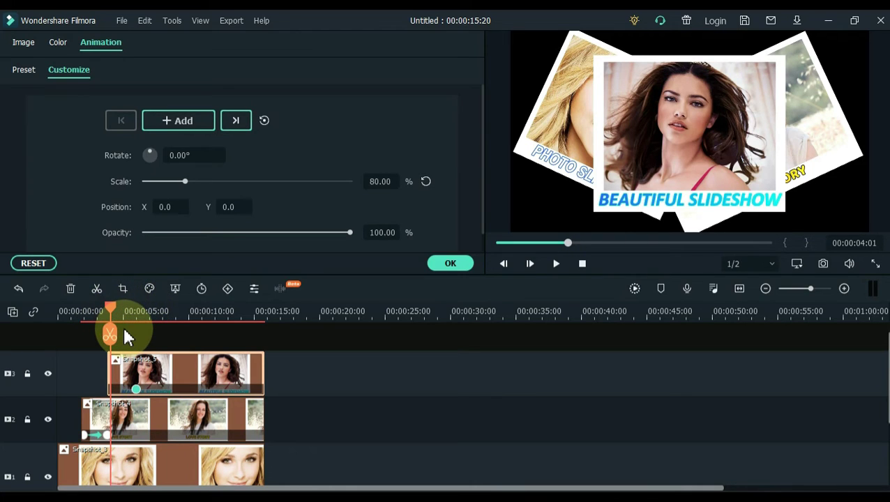
click(426, 181)
click(726, 83)
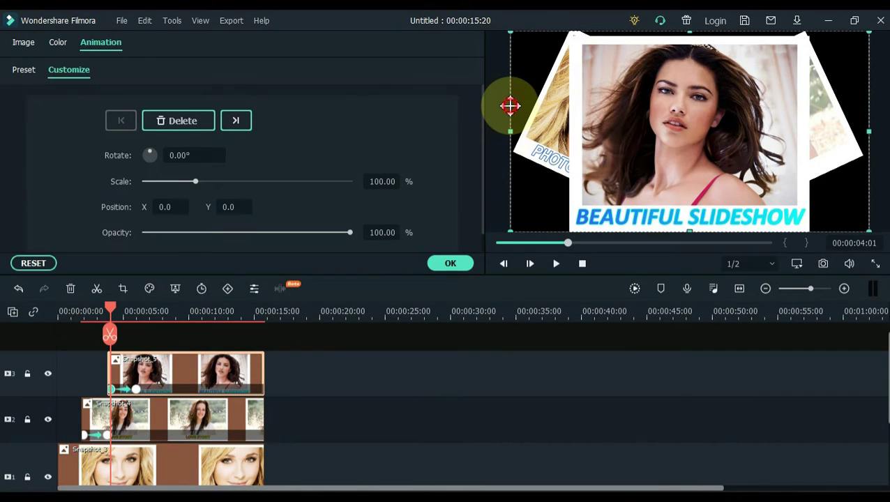
drag(511, 105, 505, 333)
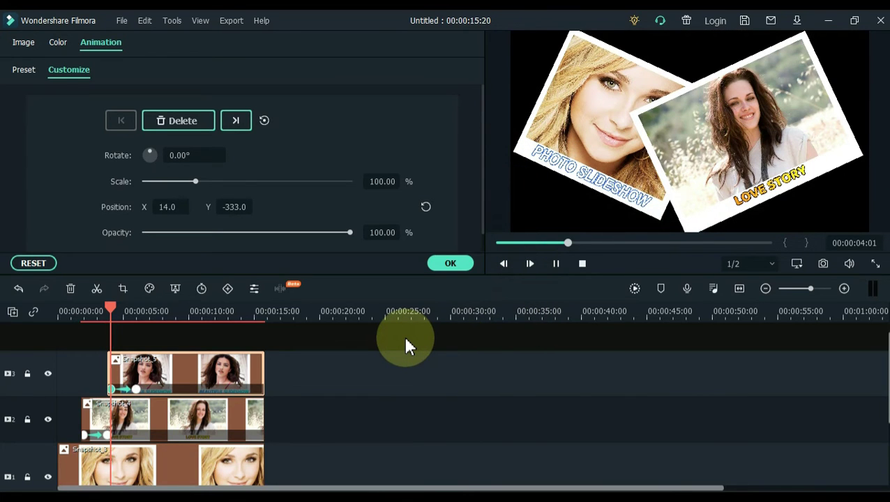
key(space)
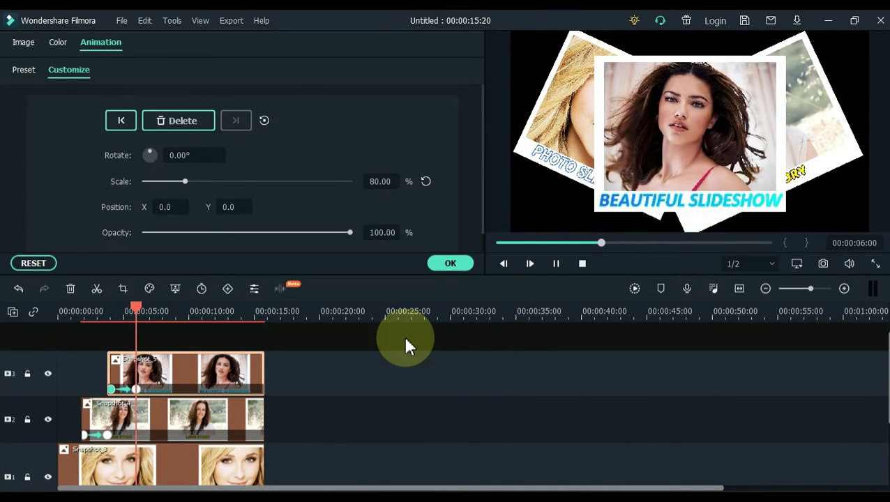
key(space)
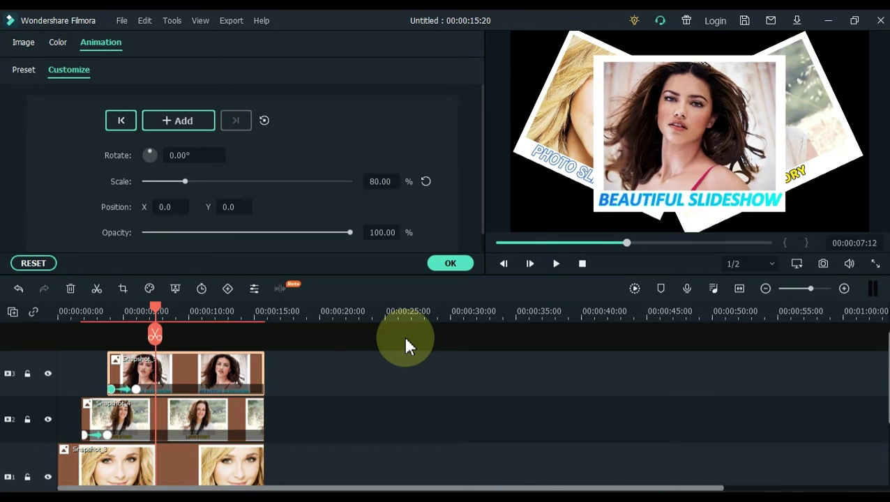
Step: Apply the Snapshot_5 animation and place Snapshot_6 on track 4 from 00:00:06:00, ending in line with the other clips
click(137, 389)
scroll(133, 338, up, 1)
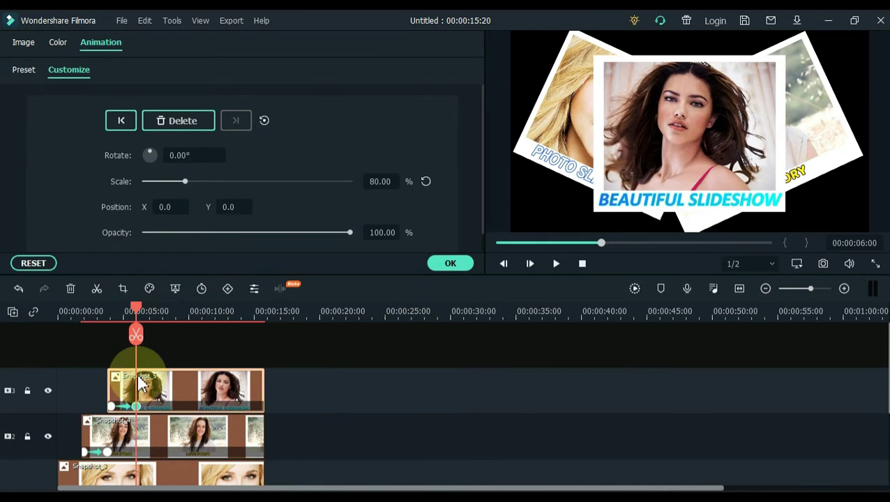
click(448, 265)
drag(251, 241, 188, 342)
drag(202, 390, 264, 403)
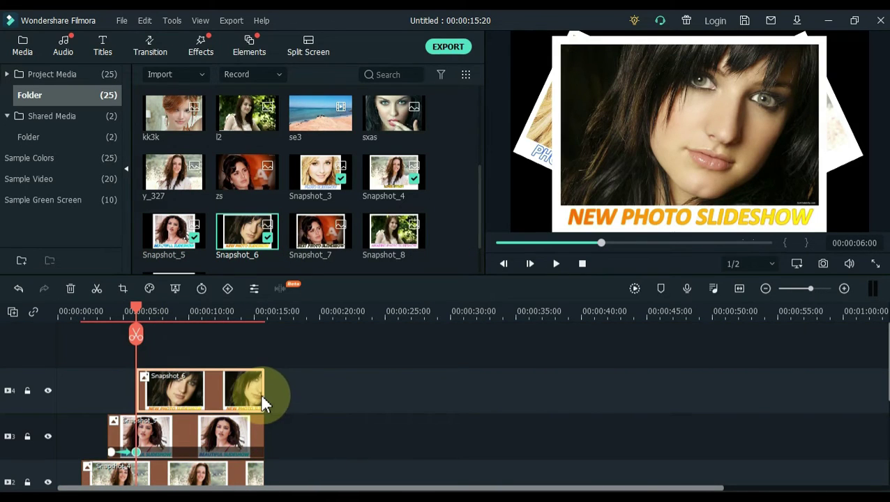
drag(136, 308, 166, 328)
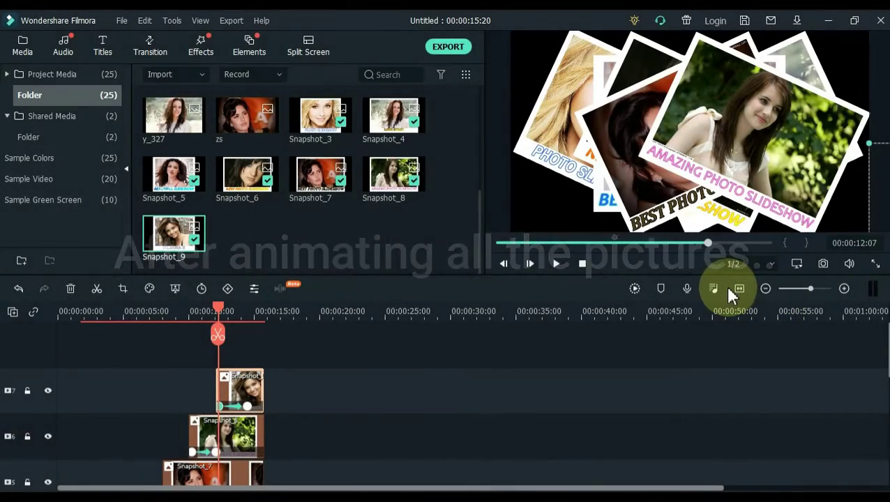
Step: Fit the whole project in the timeline and play the slideshow from the beginning
click(739, 289)
drag(883, 337, 854, 435)
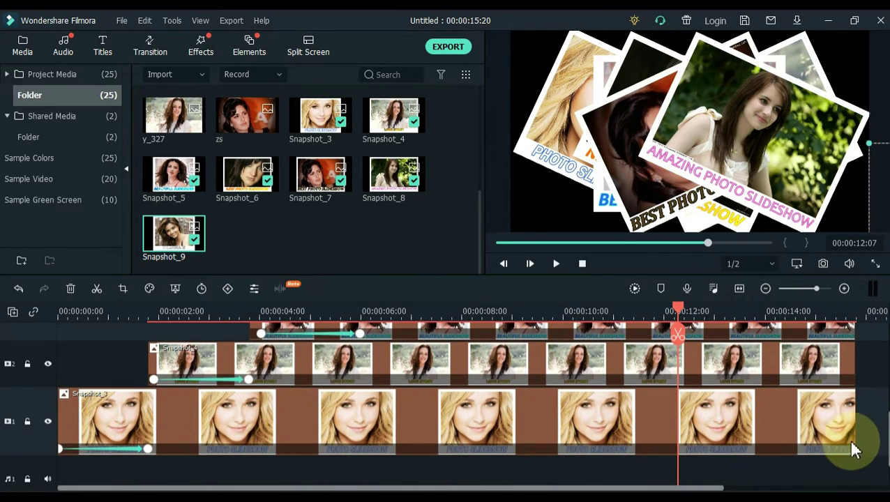
drag(653, 488, 619, 488)
key(Home)
key(space)
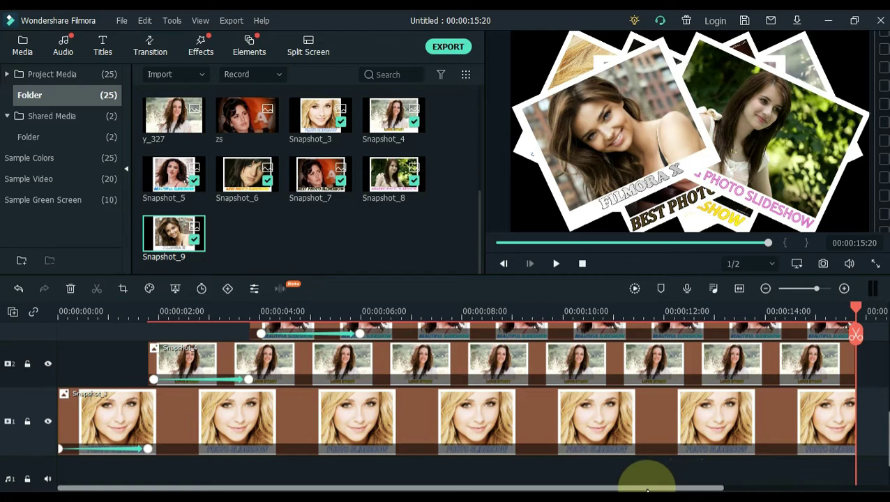
Step: Select the clips on all seven tracks and extend their ends together to 00:00:20:00
drag(645, 488, 738, 488)
drag(466, 438, 317, 334)
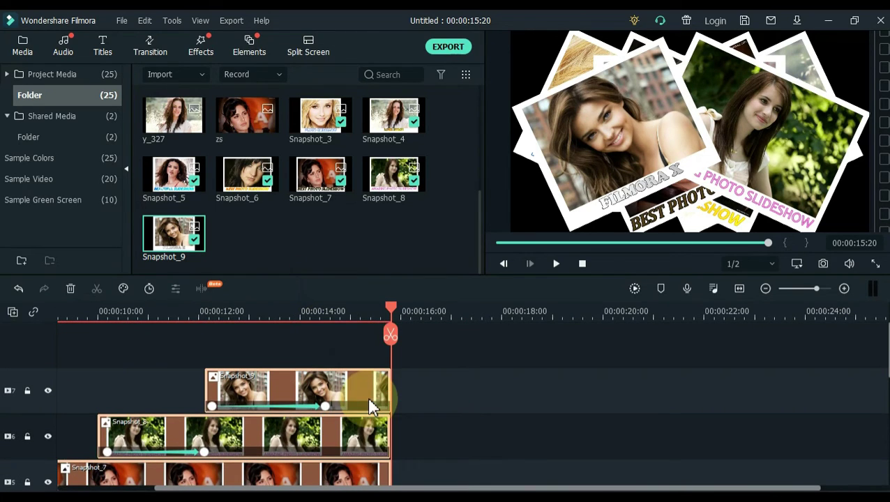
drag(390, 391, 602, 396)
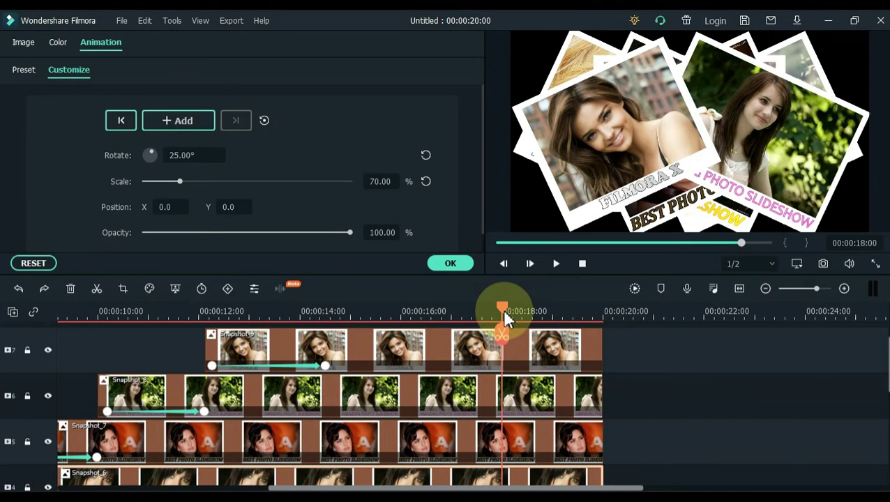
Step: Add an animation keyframe at 00:00:18:00 to each of the Snapshot_9, Snapshot_8, Snapshot_7 and Snapshot_6 clips
click(526, 359)
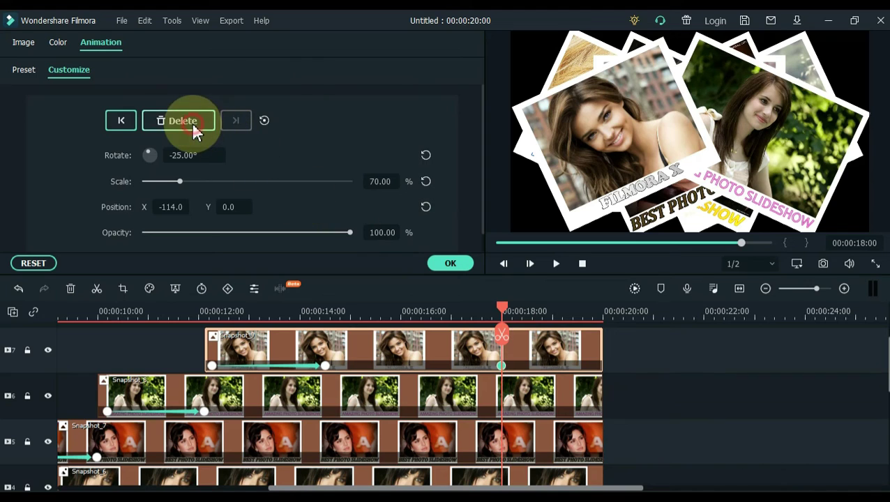
click(524, 394)
click(219, 124)
click(529, 440)
click(189, 120)
scroll(533, 408, down, 1)
click(532, 417)
click(178, 120)
Step: Add an animation keyframe at 00:00:18:00 to each of the Snapshot_5, Snapshot_4 and Snapshot_3 clips
scroll(492, 408, down, 1)
click(495, 407)
click(178, 119)
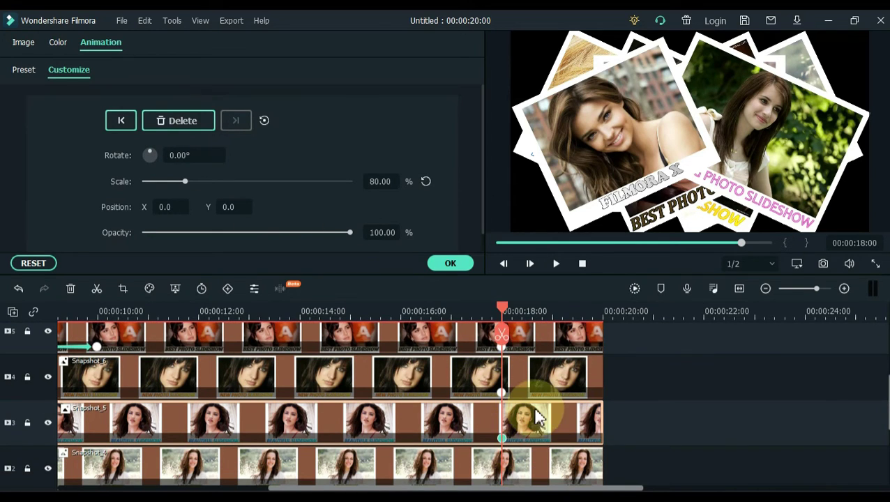
scroll(537, 412, down, 1)
click(543, 422)
click(178, 120)
scroll(557, 436, down, 1)
click(554, 436)
click(179, 120)
scroll(564, 399, down, 1)
Step: Create an end keyframe at 00:00:20:00 on Snapshot_9 with its rotation reset to 0° and its opacity at 0%
scroll(563, 399, up, 4)
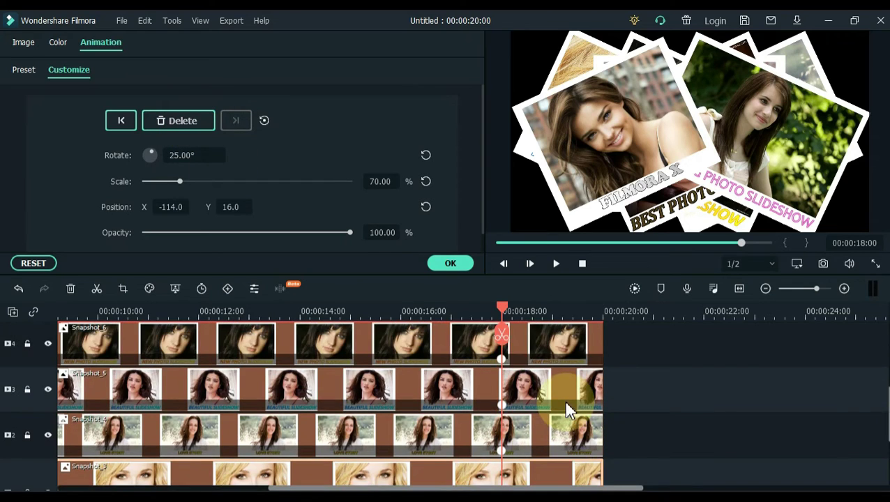
key(End)
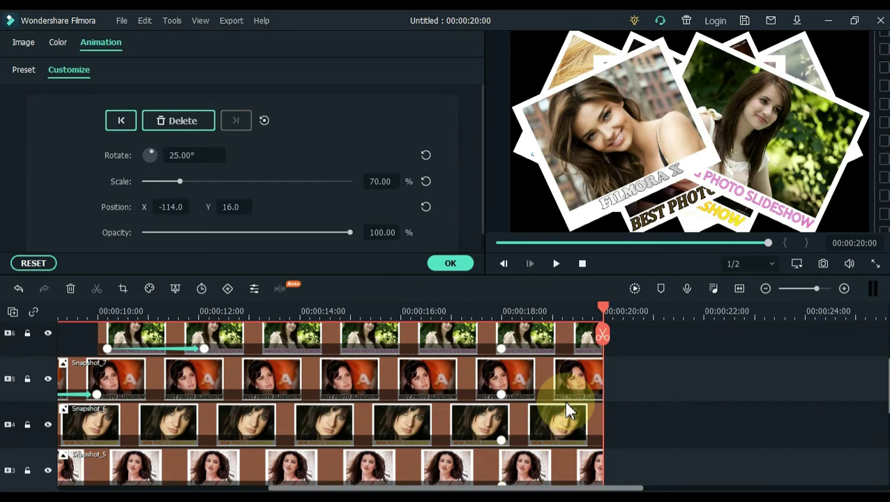
scroll(565, 402, up, 1)
scroll(563, 399, up, 2)
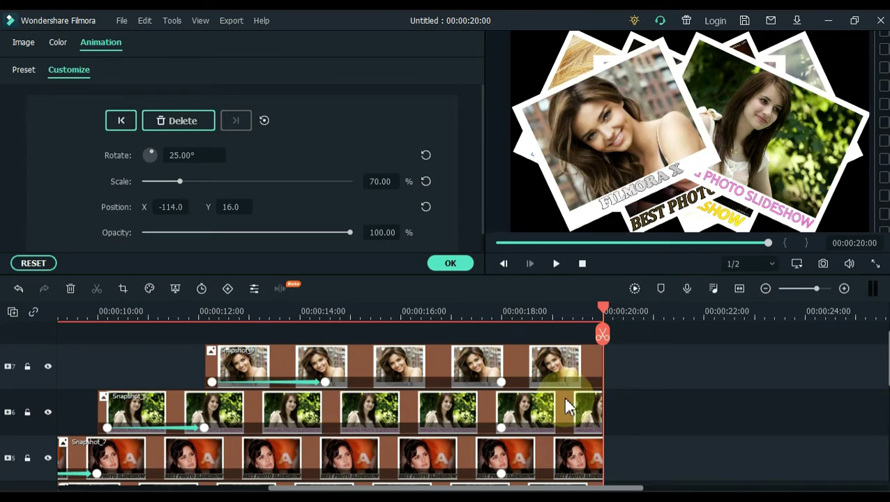
click(582, 380)
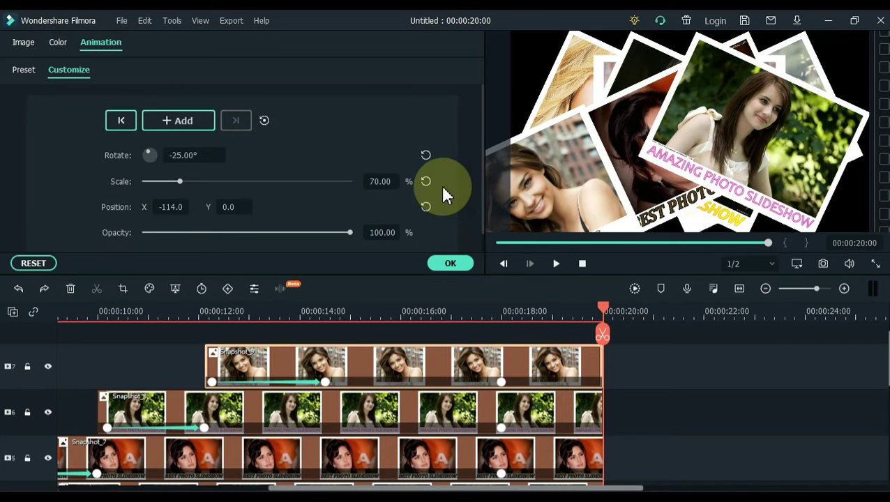
click(426, 156)
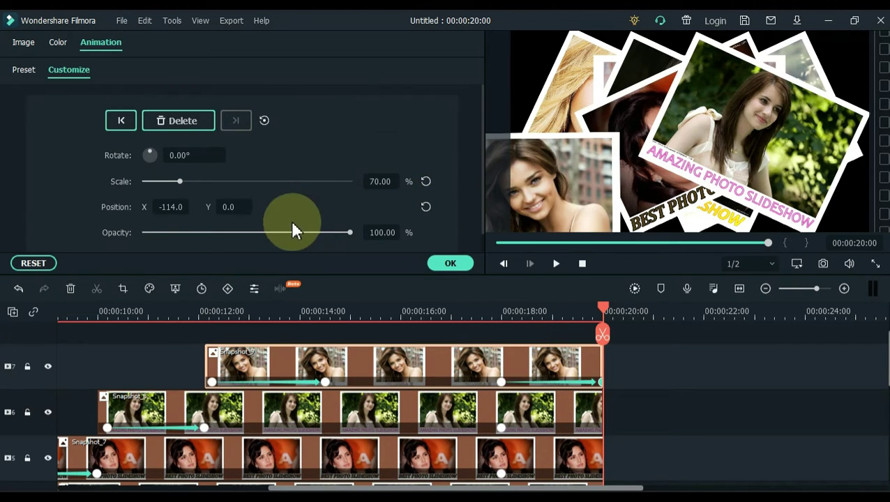
drag(242, 233, 143, 232)
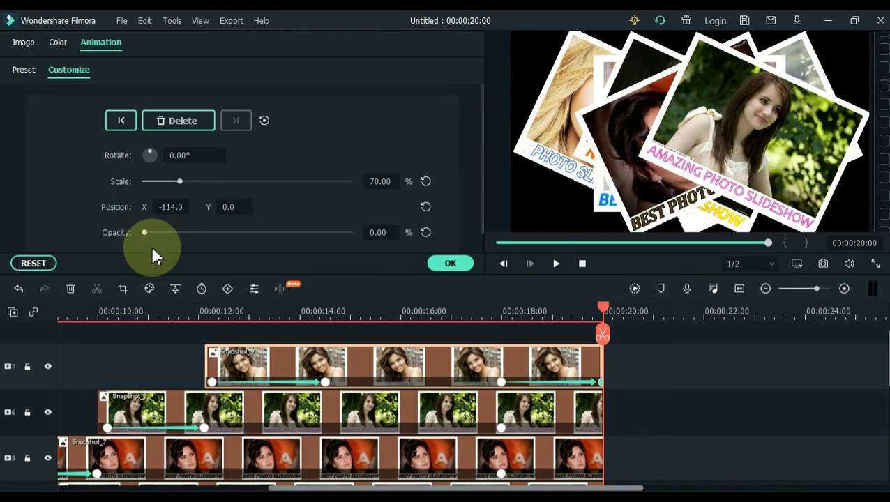
Step: Create 00:00:20:00 end keyframes on Snapshot_8 and Snapshot_7 with rotation reset to 0° and opacity at 0%
click(563, 426)
click(424, 156)
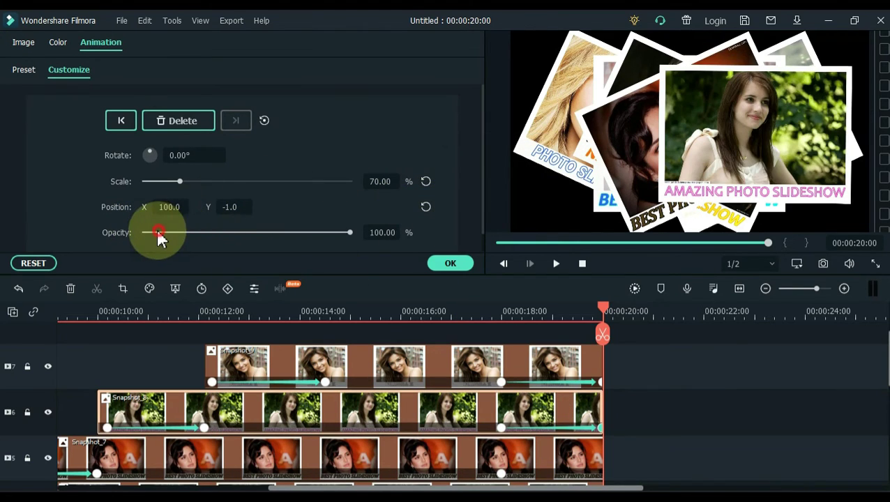
drag(159, 233, 126, 234)
click(558, 463)
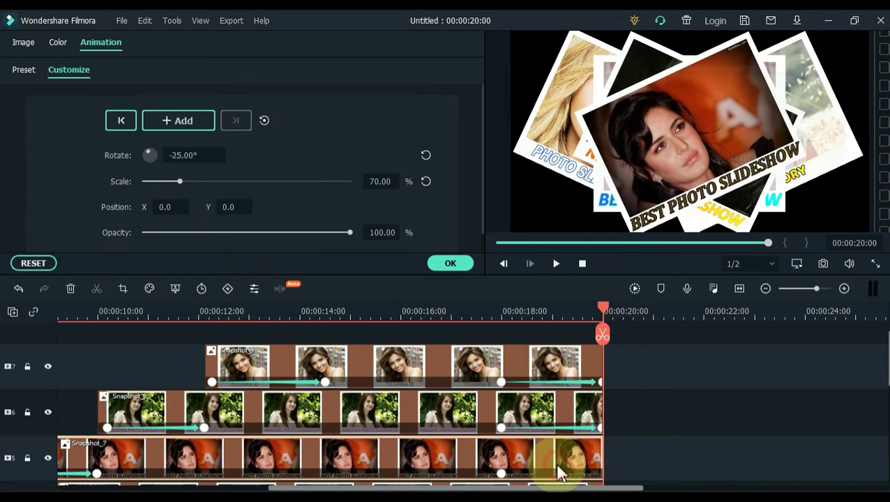
click(424, 157)
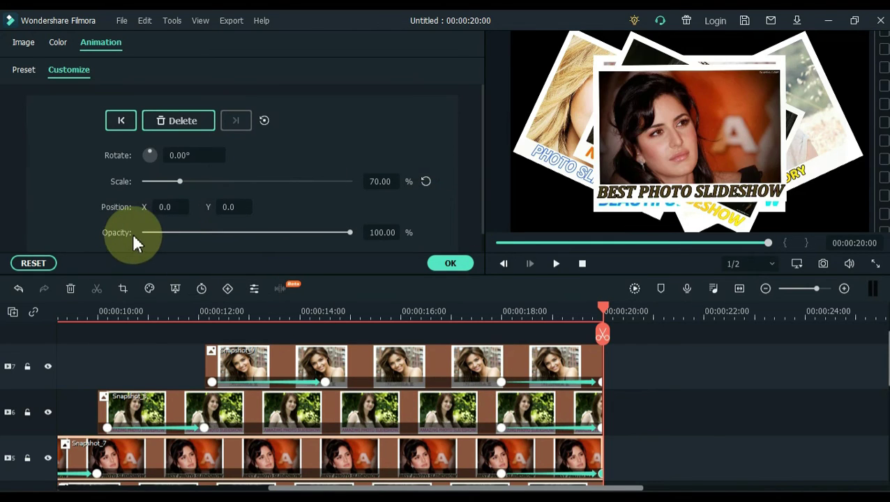
drag(148, 231, 136, 241)
Step: Create 00:00:20:00 end keyframes with 0% opacity on Snapshot_6 and Snapshot_5, also resetting Snapshot_6's rotation to 0°
scroll(872, 370, down, 3)
click(566, 377)
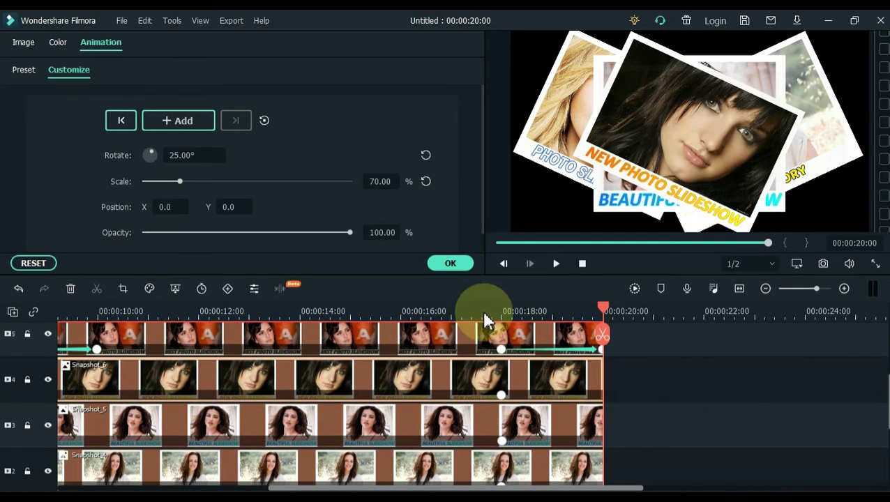
click(423, 154)
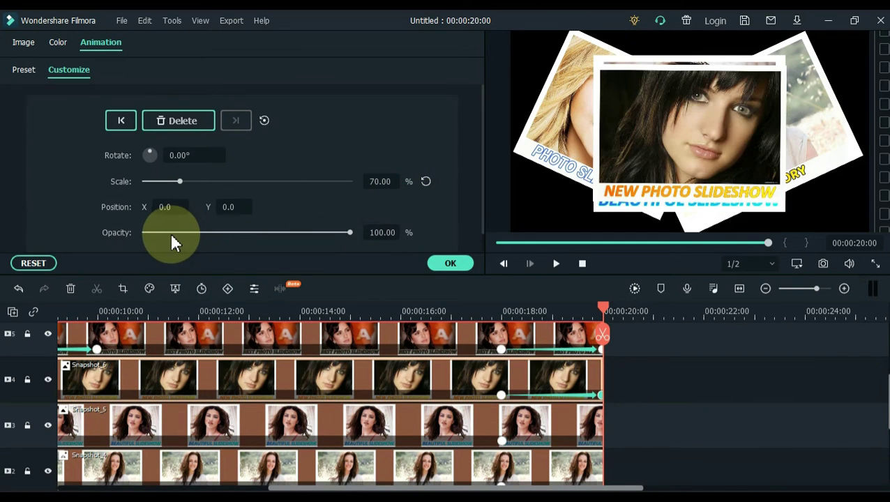
drag(170, 232, 107, 236)
click(550, 440)
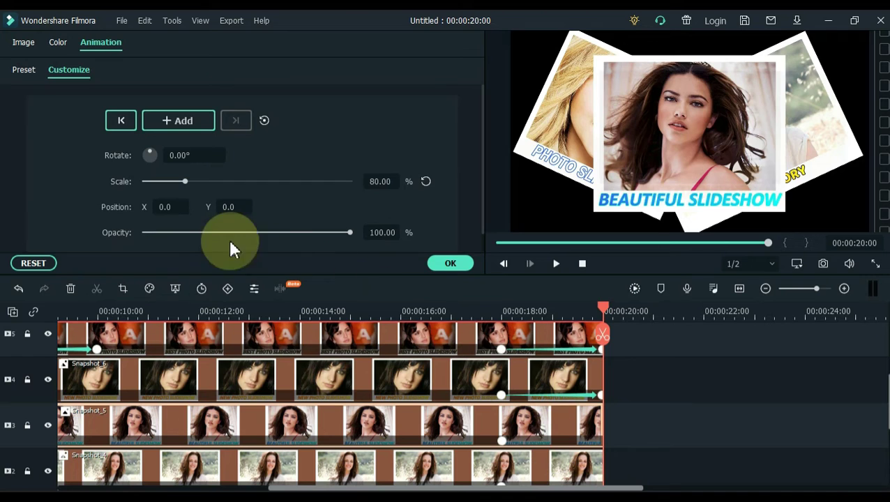
drag(230, 233, 110, 233)
Step: Create 00:00:20:00 end keyframes on Snapshot_4 and Snapshot_3 with rotation reset to 0° and opacity at 0%
scroll(599, 425, down, 1)
click(580, 425)
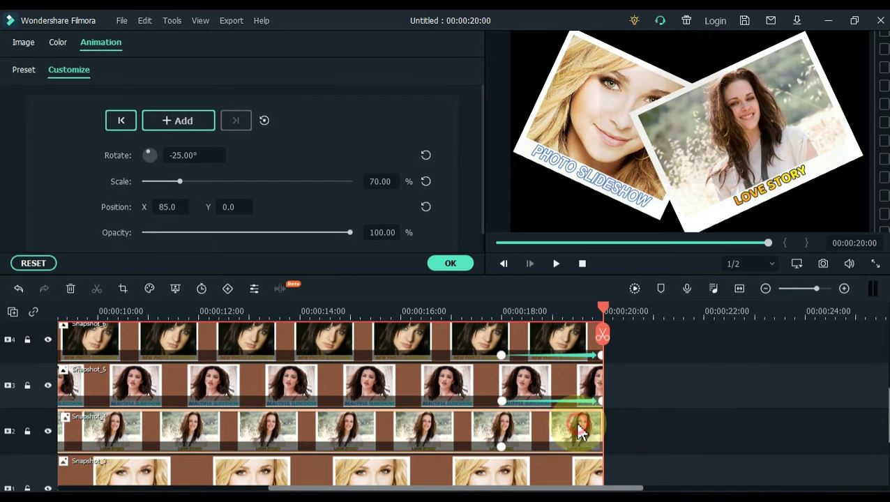
click(422, 156)
drag(154, 235, 114, 235)
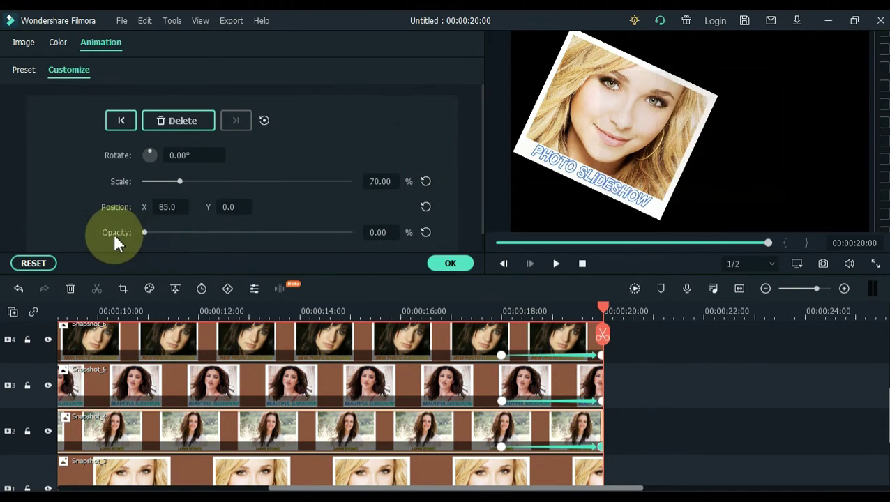
scroll(587, 432, down, 1)
click(588, 443)
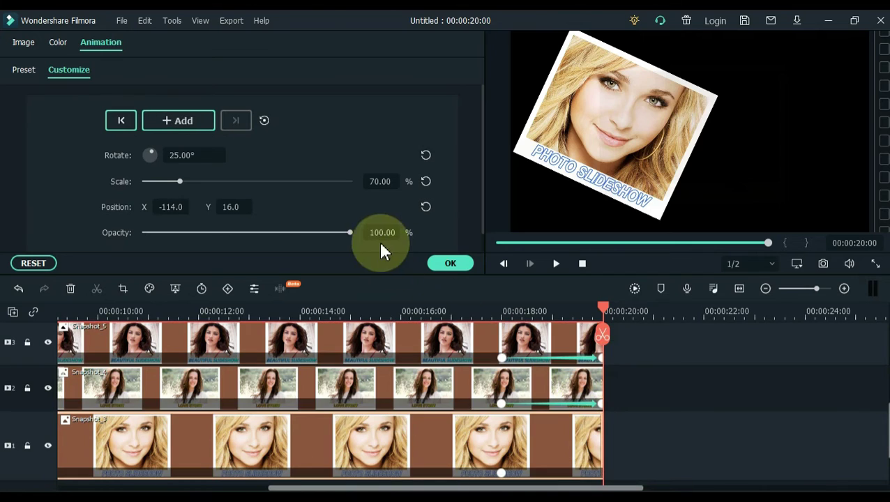
click(423, 156)
drag(179, 232, 115, 233)
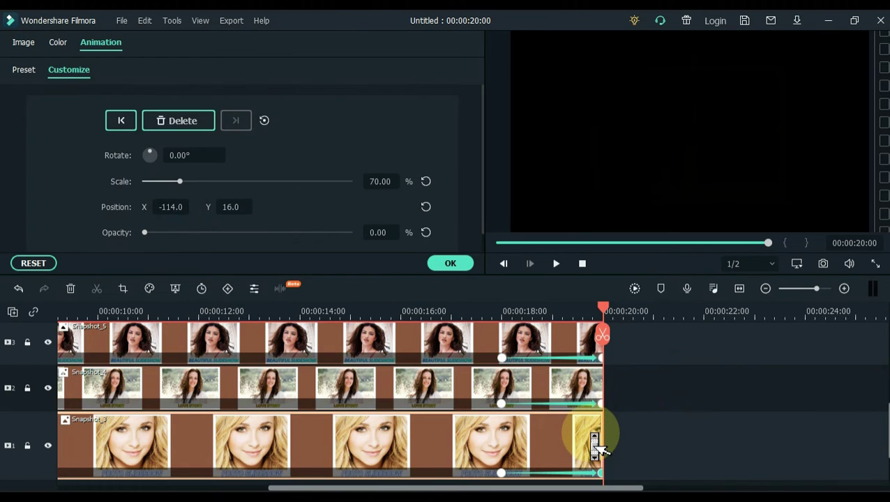
Step: Move the end keyframe of Snapshot_4 back to about 19.5 s and that of Snapshot_5 slightly earlier, to about 19.4 s
click(592, 404)
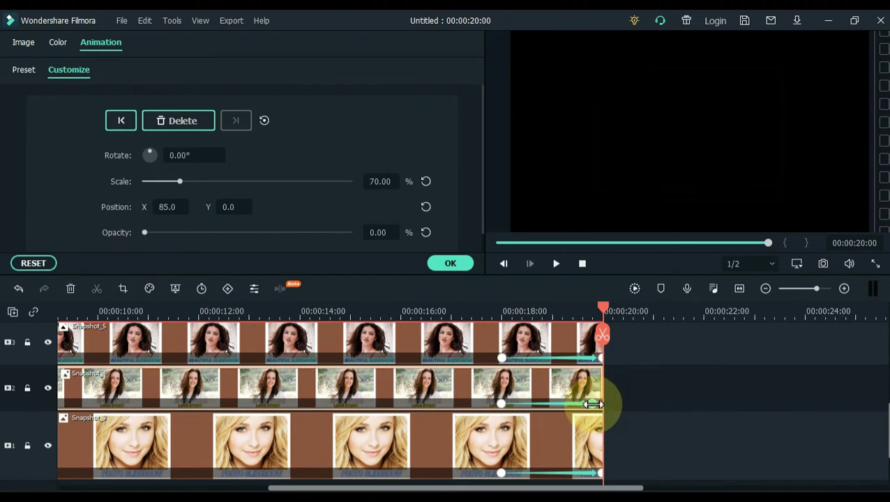
scroll(588, 419, up, 1)
click(593, 378)
Step: Move the end keyframes back in a stagger: Snapshot_6 to about 19.2 s, Snapshot_7 to about 19 s and Snapshot_8 to about 18.8 s
scroll(576, 382, up, 1)
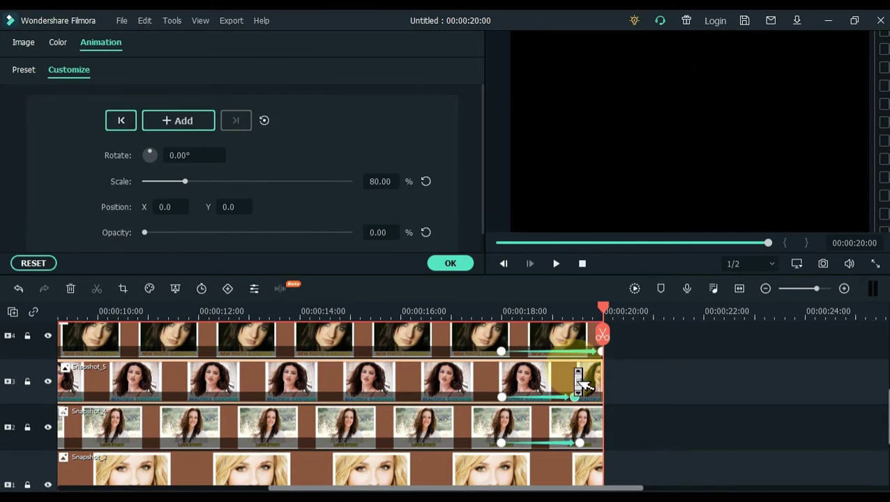
click(593, 362)
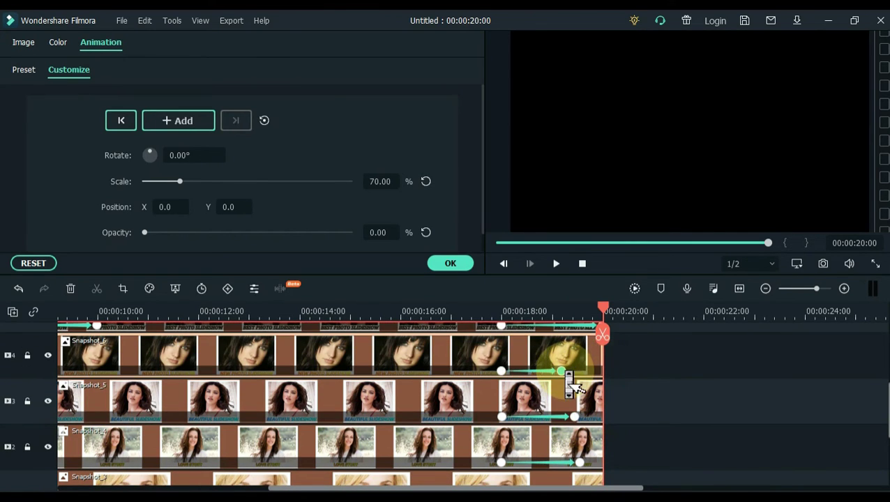
scroll(570, 386, up, 1)
click(579, 361)
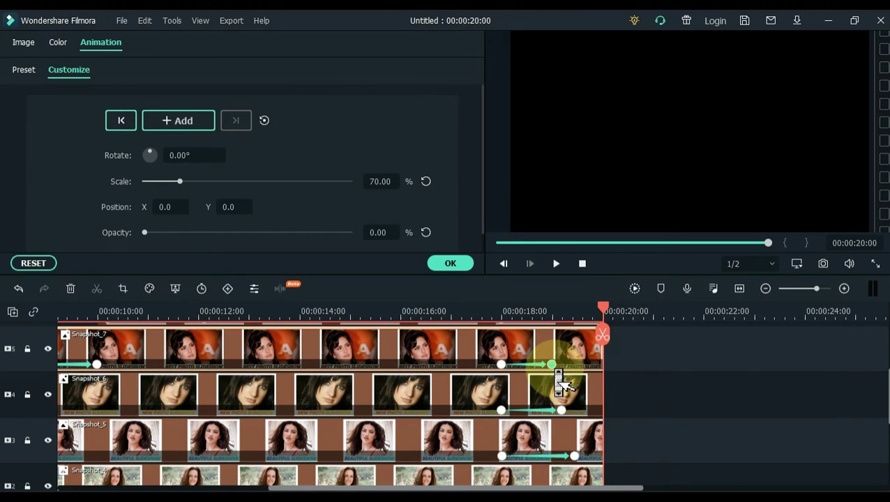
scroll(558, 376, up, 1)
click(561, 373)
scroll(544, 373, up, 1)
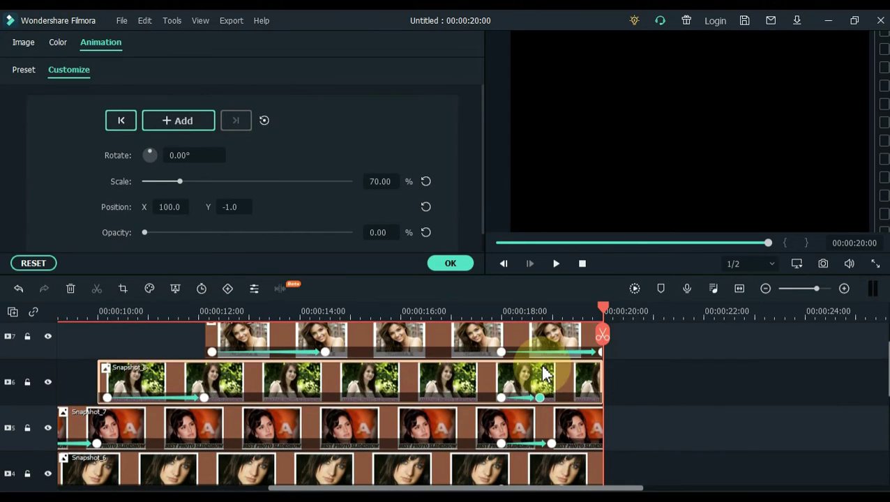
Step: Move Snapshot_9's end keyframe back to about 18.6 s and finish editing the clip's animation
click(533, 351)
drag(532, 353, 535, 334)
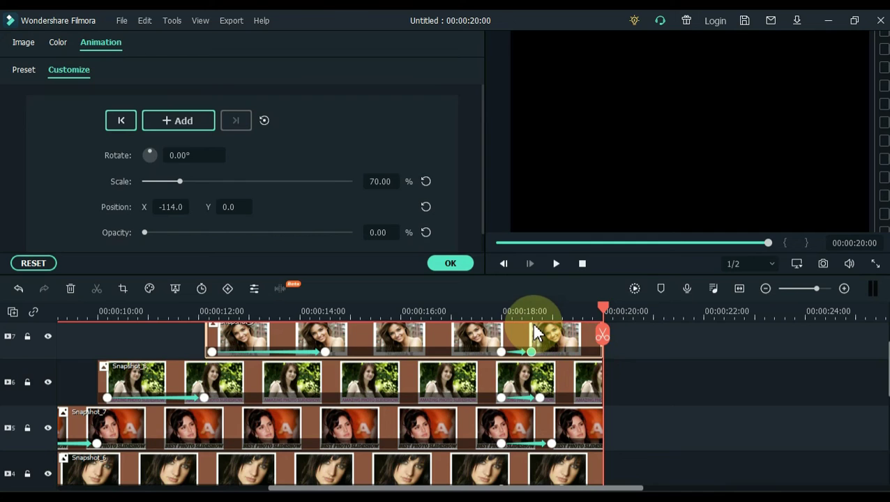
scroll(541, 348, up, 1)
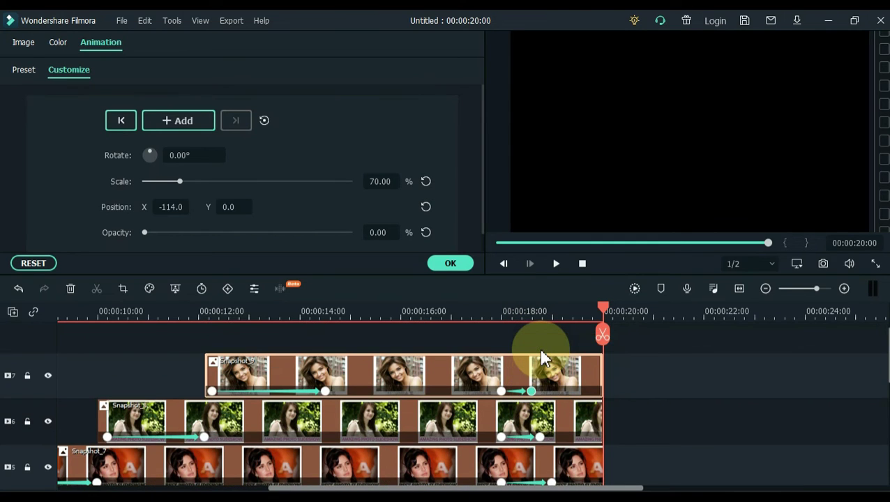
click(453, 264)
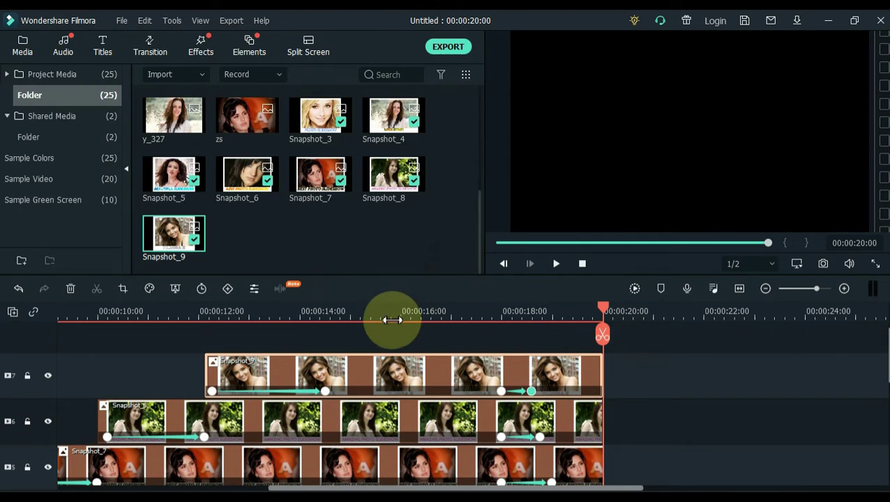
Step: Enable Drop Shadow with its default settings on Snapshot_9 and Snapshot_8
click(365, 313)
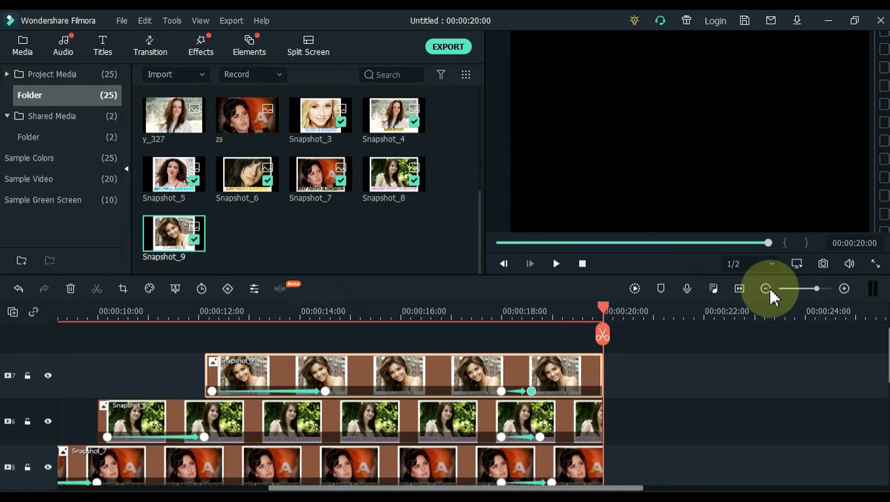
click(737, 290)
double_click(608, 369)
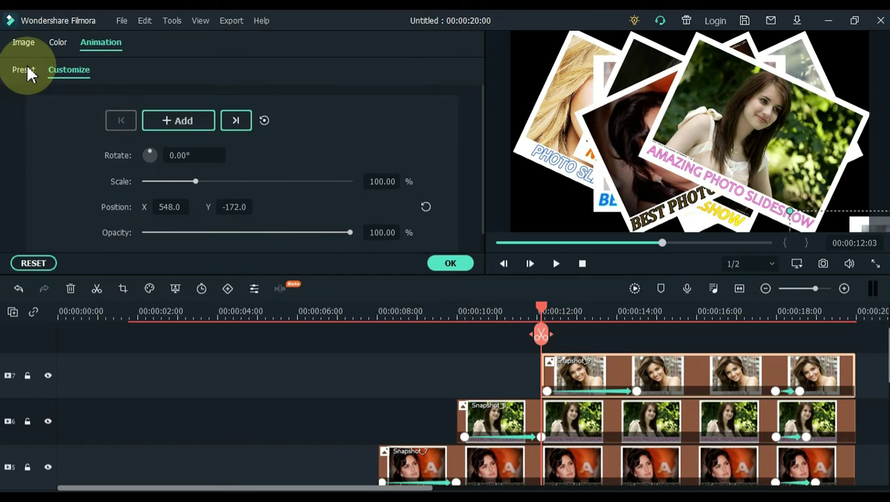
click(23, 44)
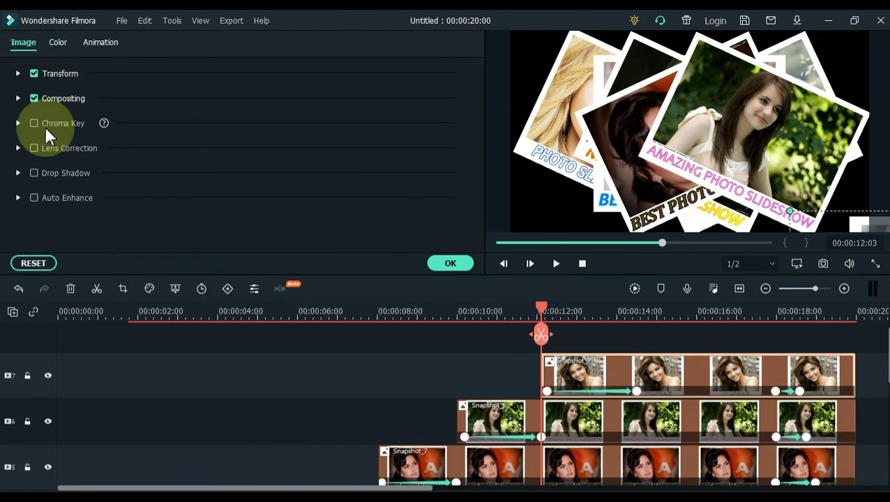
click(34, 173)
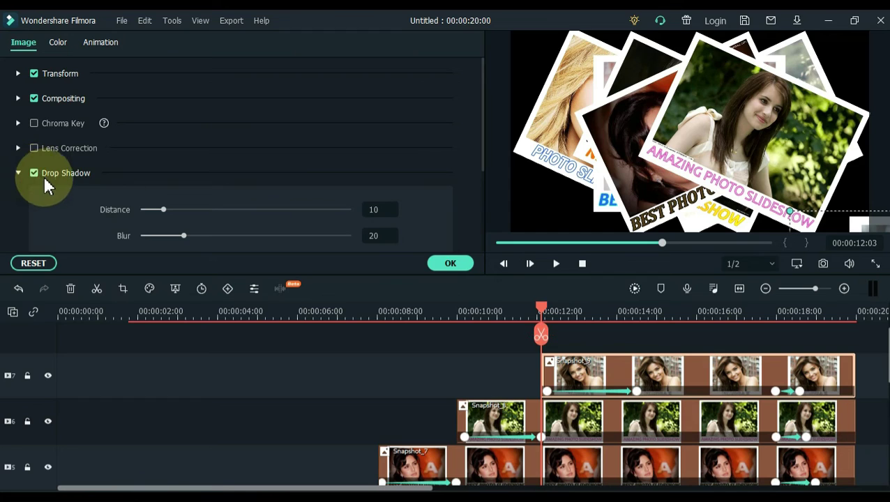
click(515, 413)
click(33, 173)
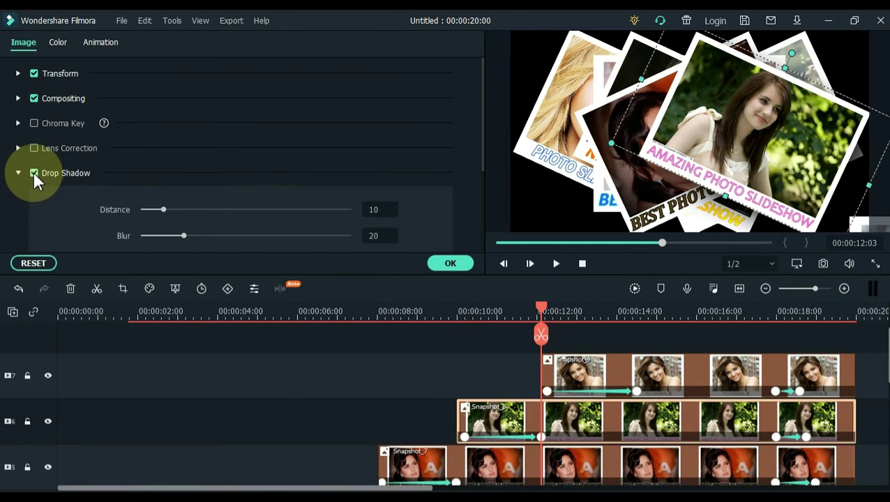
Step: Enable Drop Shadow with its default settings on Snapshot_7 and Snapshot_6
scroll(884, 358, down, 2)
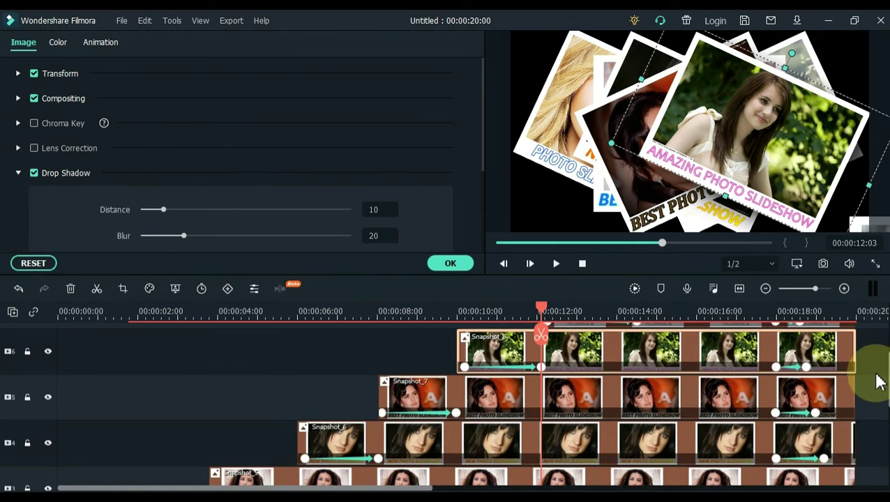
click(832, 394)
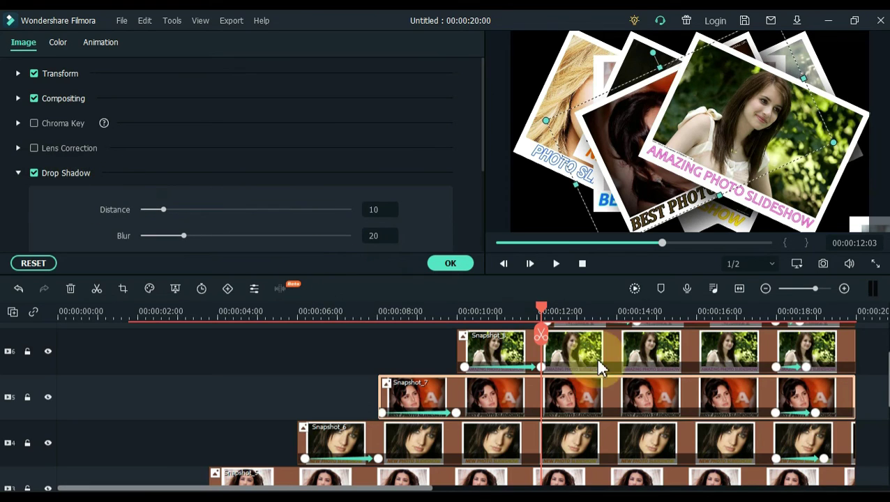
click(694, 443)
click(34, 173)
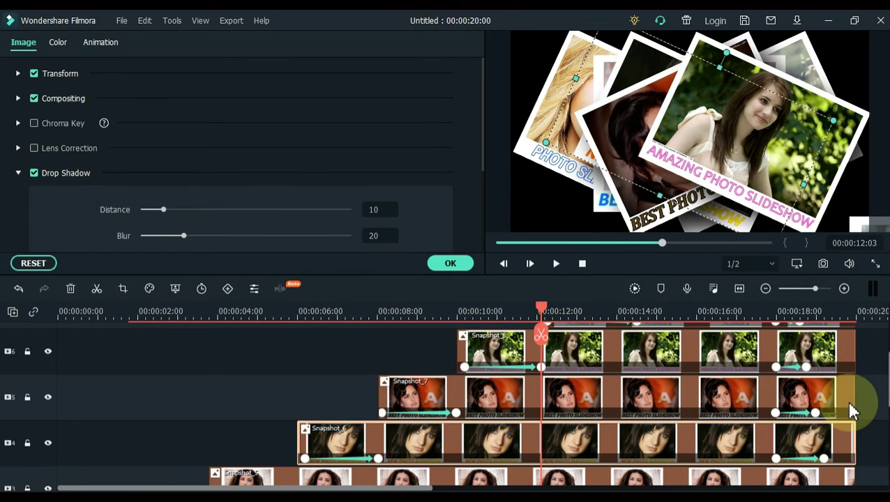
Step: Enable the default Drop Shadow on the remaining clips, Snapshot_5, Snapshot_4 and Snapshot_3, and apply the image settings
scroll(848, 408, down, 2)
click(709, 392)
click(34, 173)
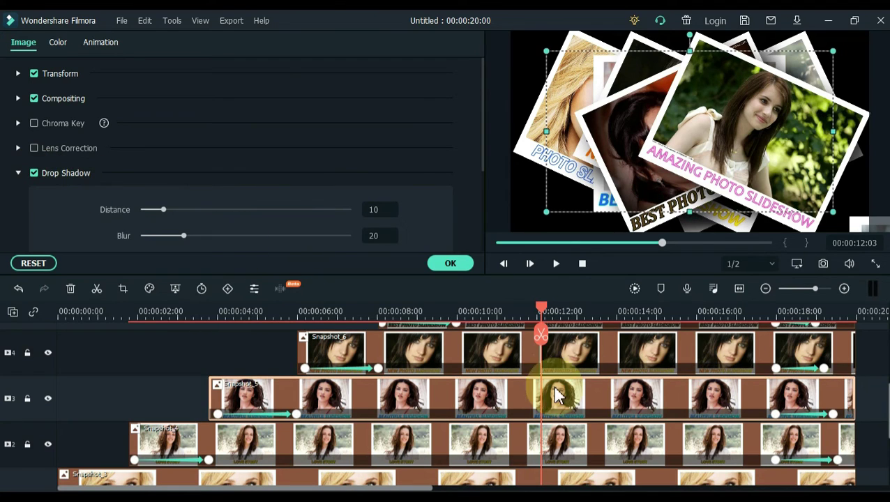
click(640, 453)
click(34, 173)
scroll(812, 411, down, 2)
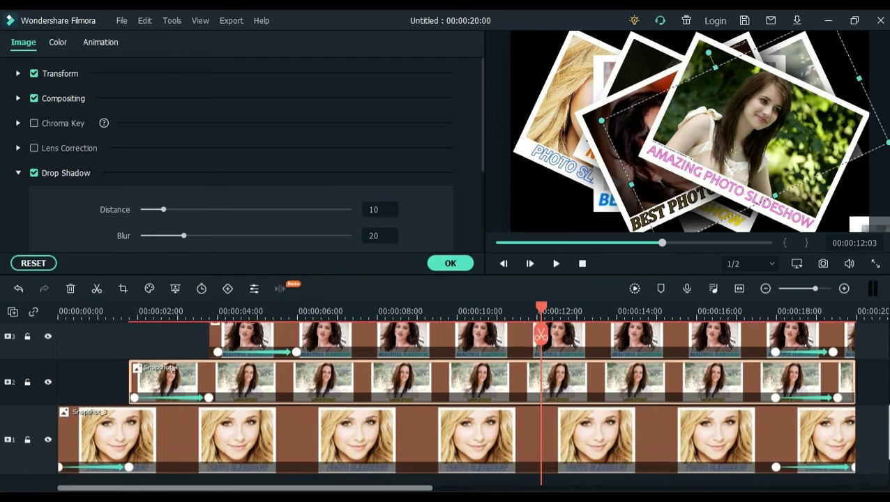
click(812, 413)
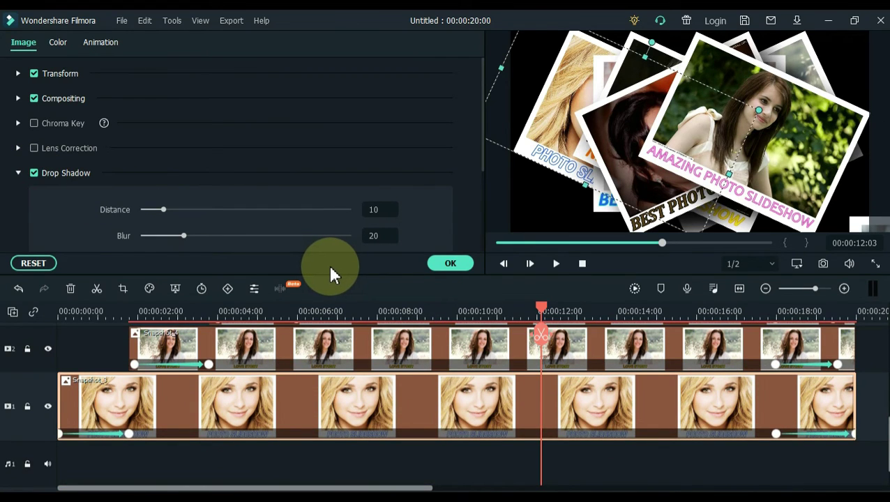
click(450, 265)
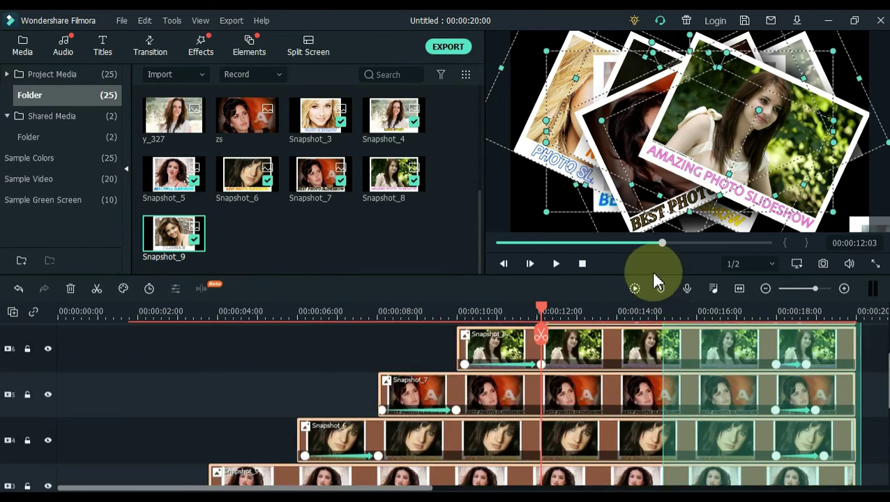
Step: Select all the snapshot clips and move them together one track up, leaving video track 1 empty
scroll(655, 341, up, 2)
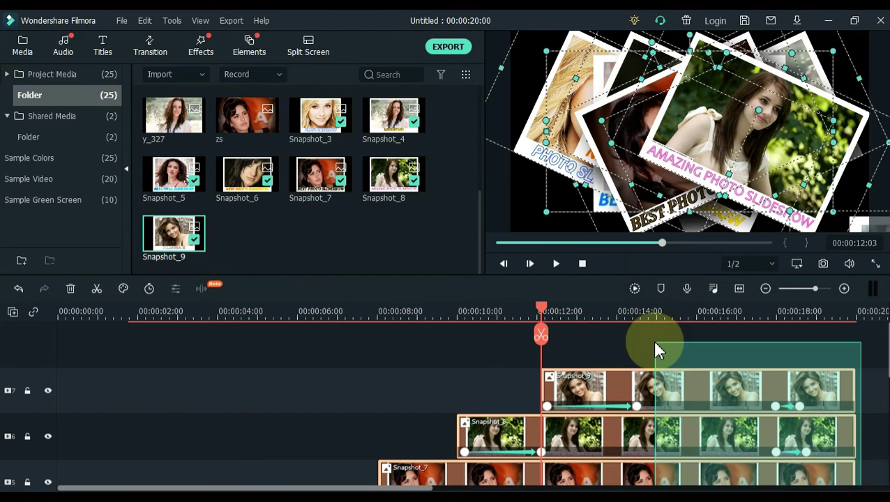
drag(653, 396, 643, 357)
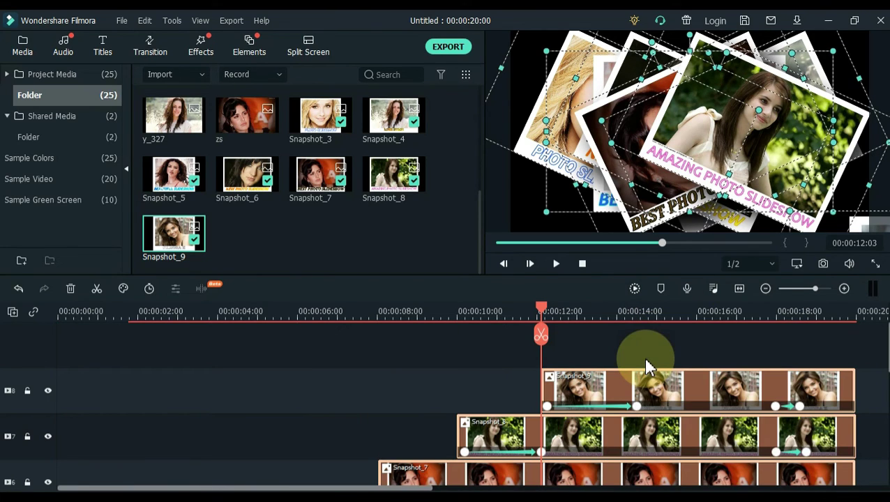
scroll(790, 357, down, 6)
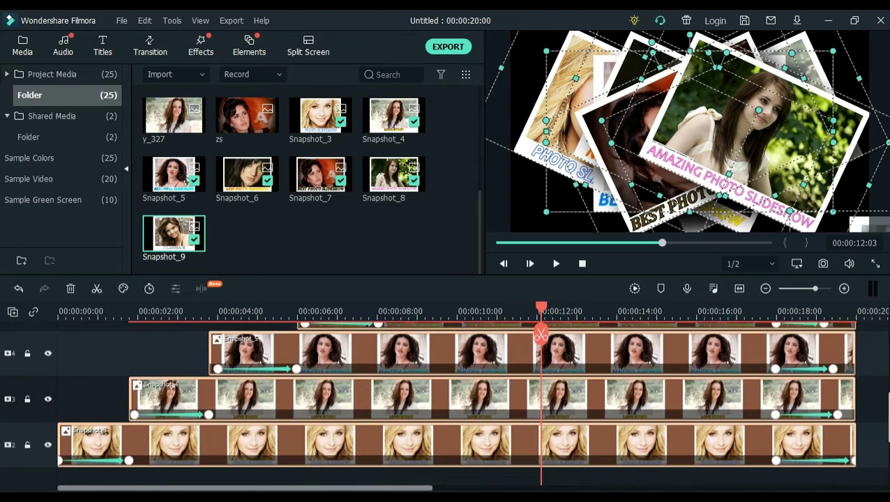
scroll(749, 415, up, 1)
click(746, 409)
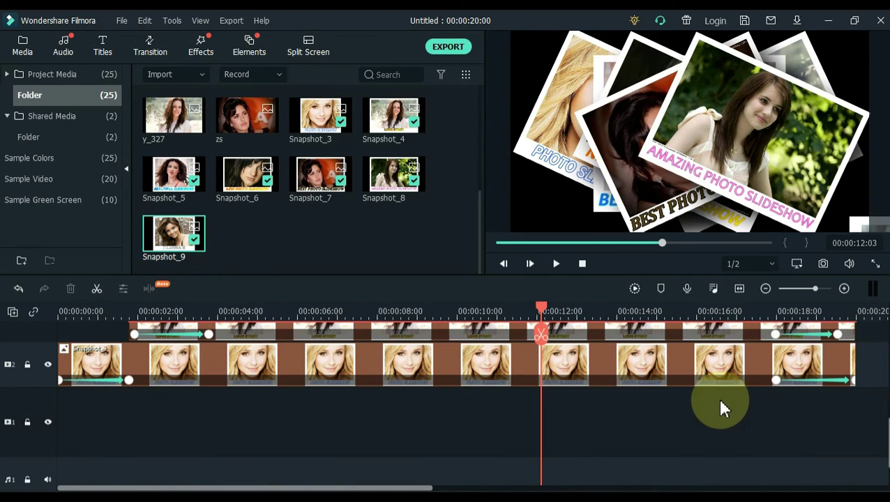
Step: Place the es80 video at the start of video track 1 as the background and trim its end to about 20.5 s
drag(481, 251, 461, 174)
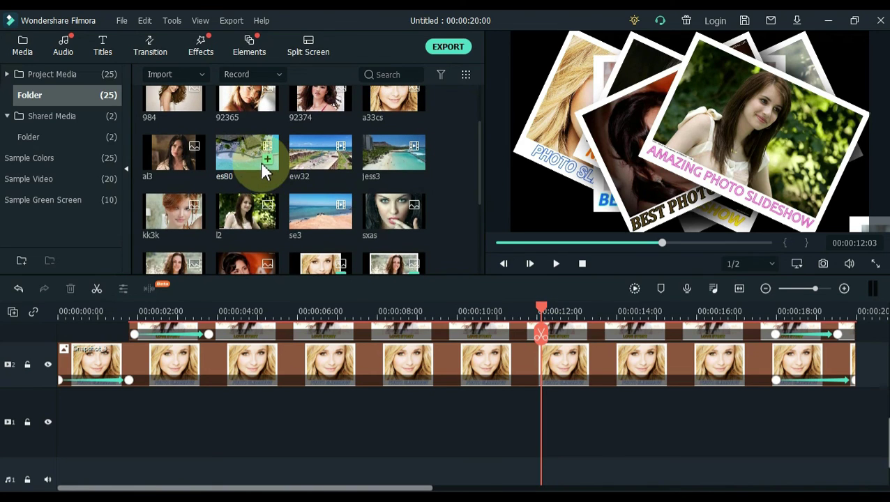
drag(252, 167, 44, 411)
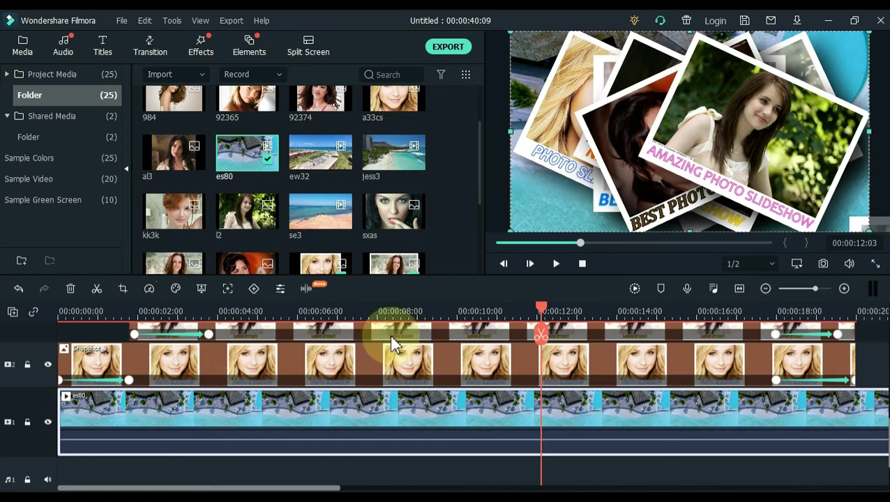
click(739, 289)
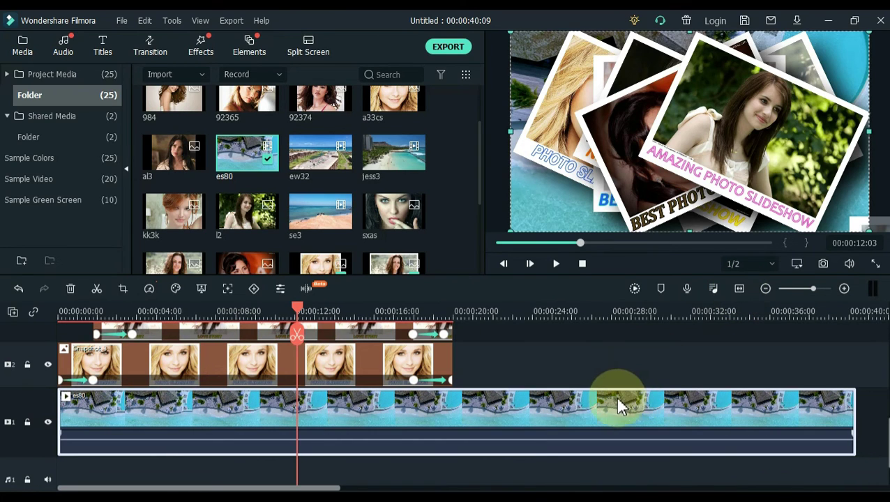
drag(856, 402, 463, 404)
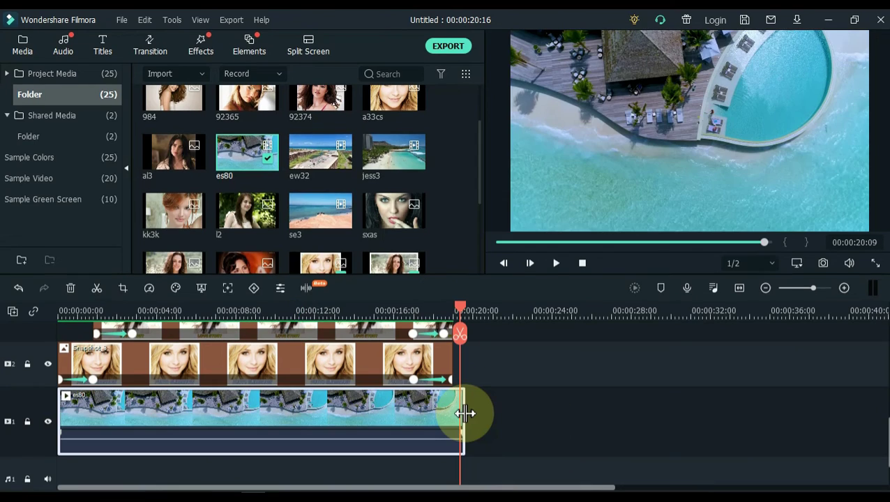
Step: Preview the slideshow from the beginning with the whole timeline fitted in view
key(Home)
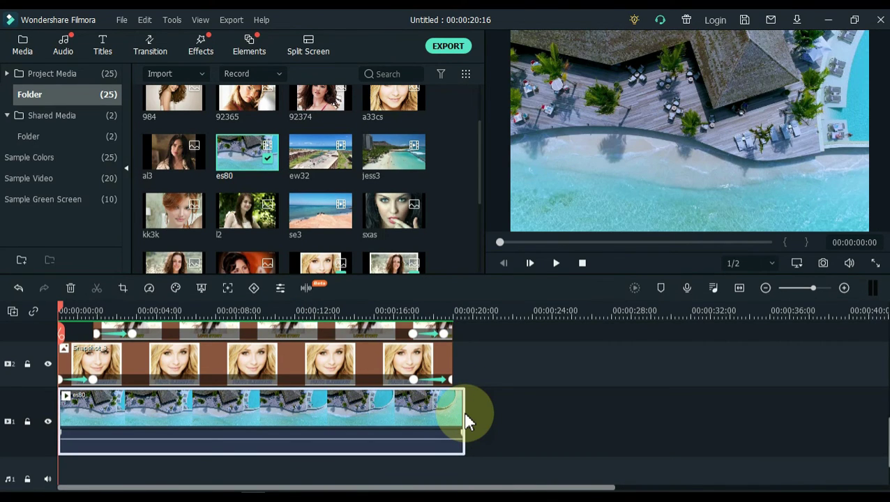
click(868, 383)
key(shift+z)
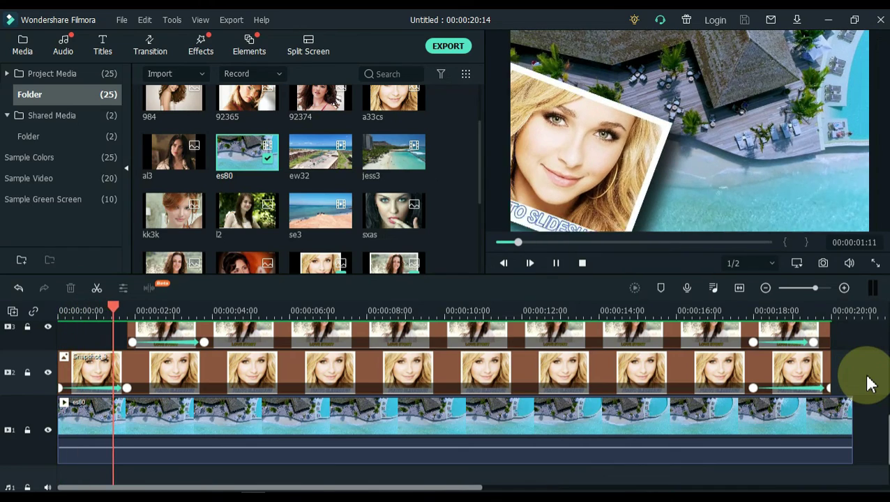